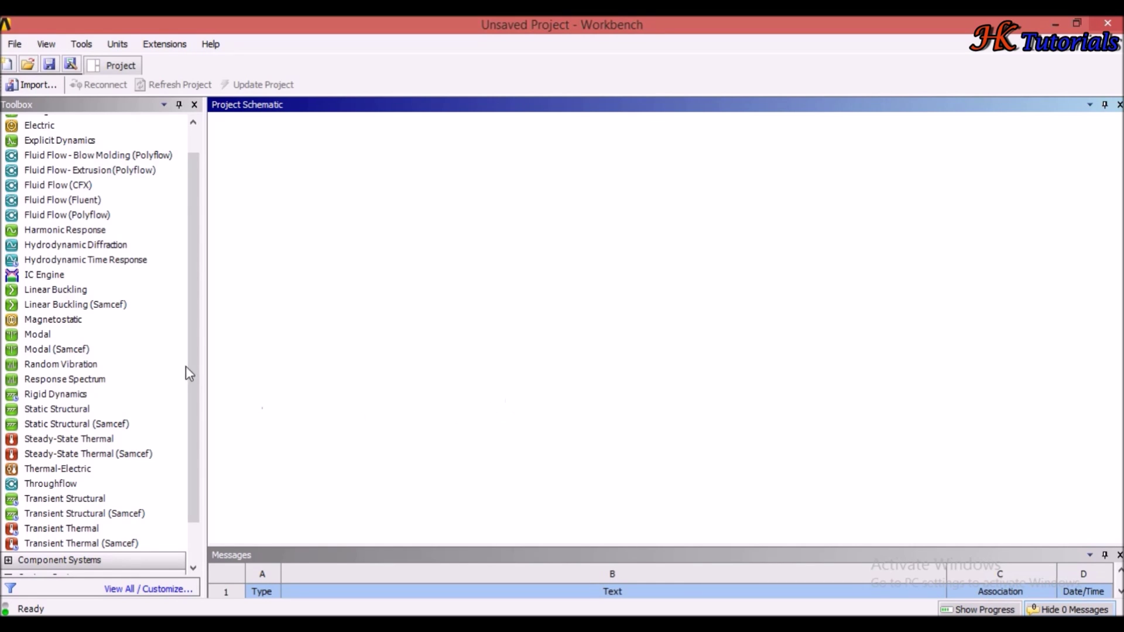
Add a standalone Mesh component system to the Project Schematic.
scroll(195, 360, up, 1)
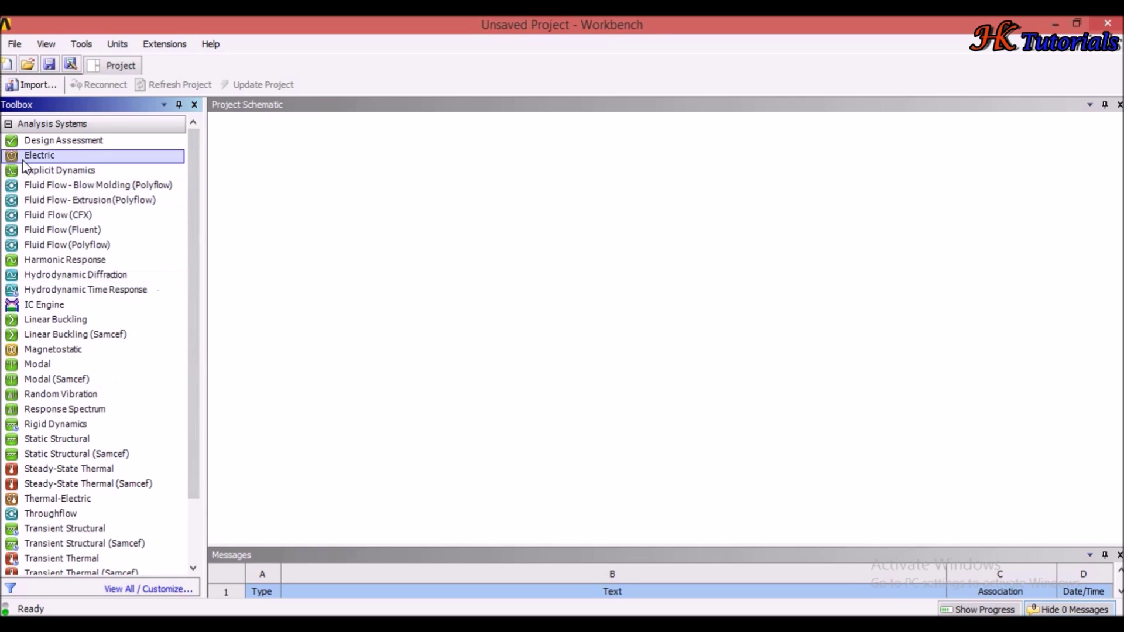
click(8, 124)
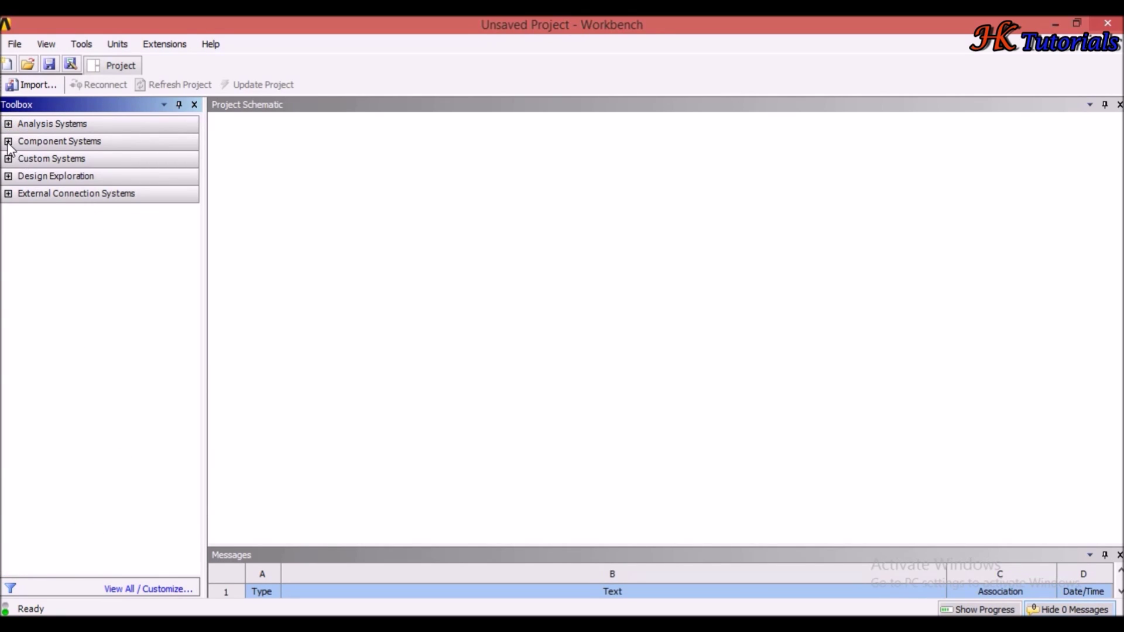
click(8, 142)
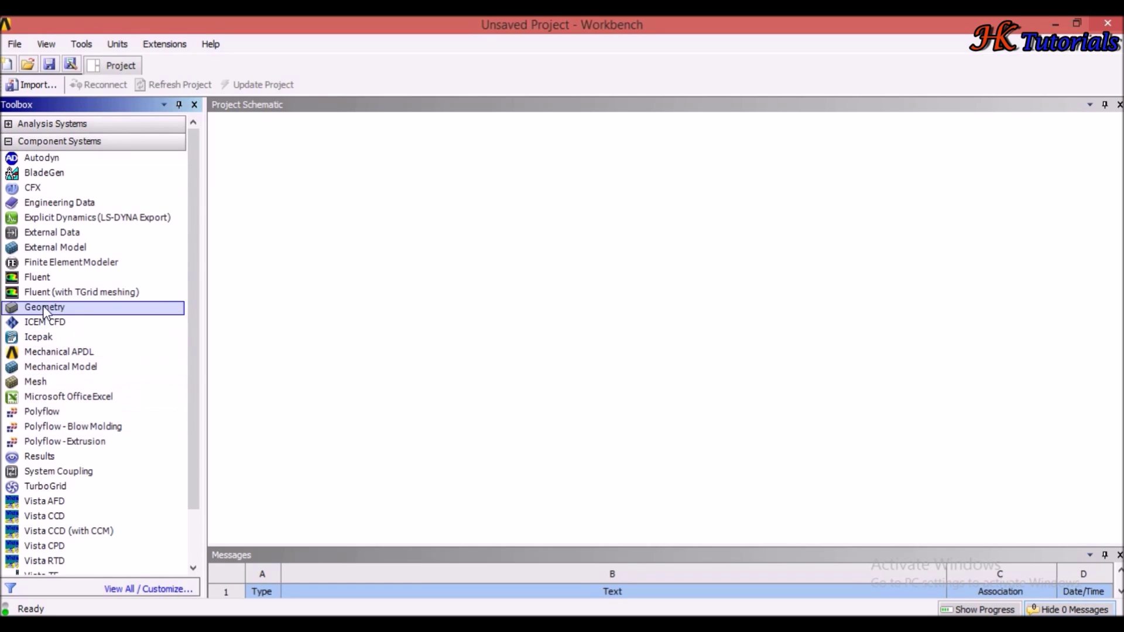
drag(36, 384, 319, 194)
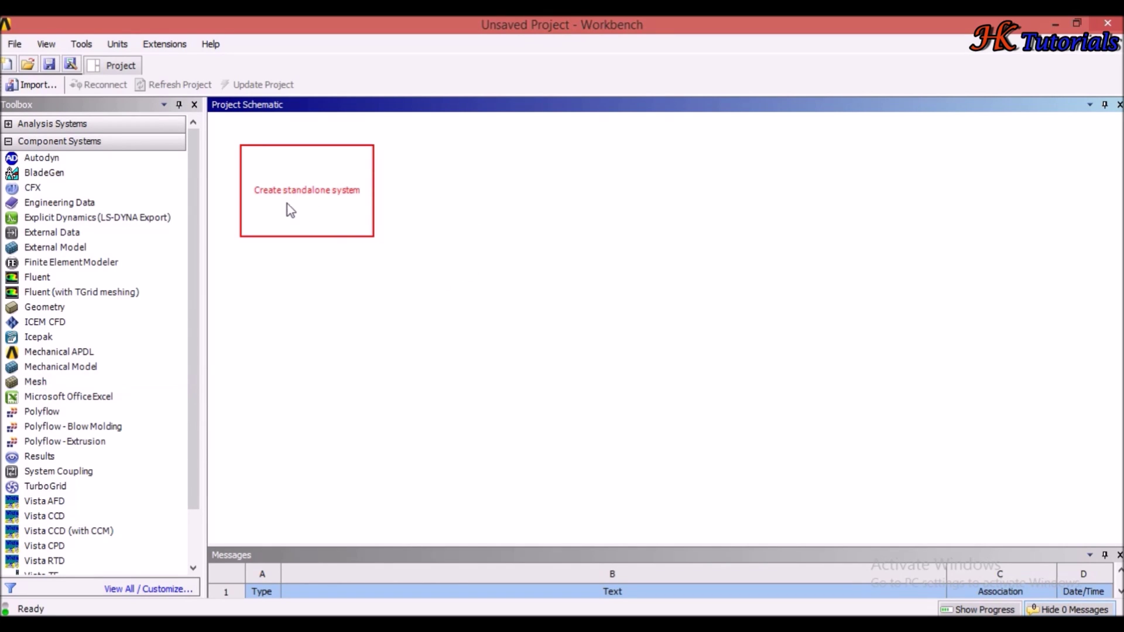
drag(290, 210, 292, 212)
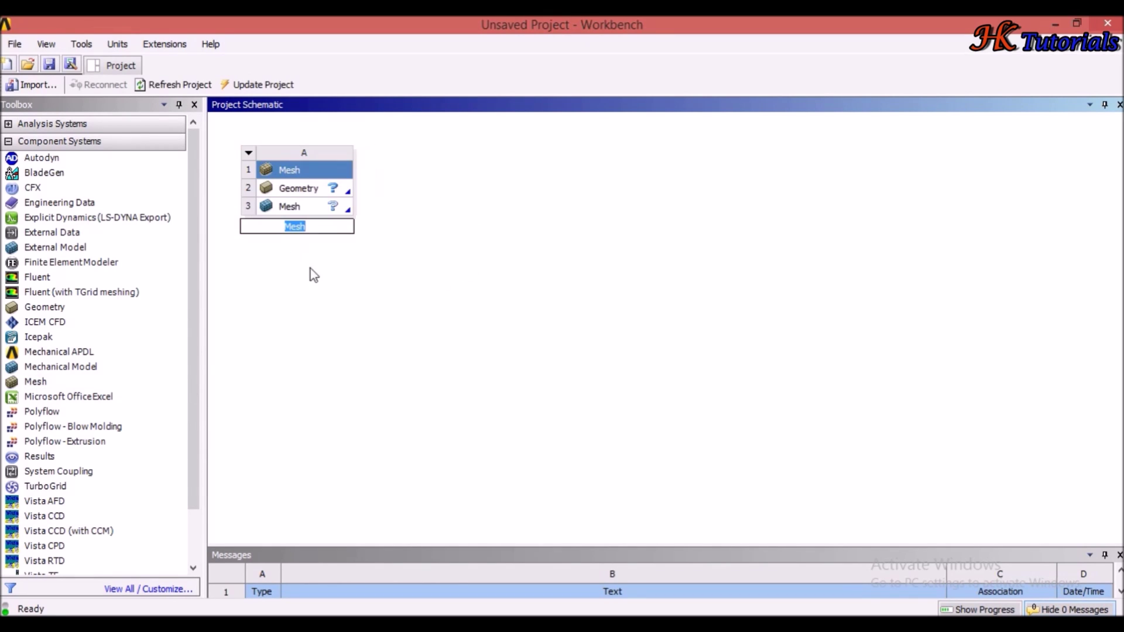
Import the perforated disc geometry from the Desktop and open the Mesh editor.
click(303, 189)
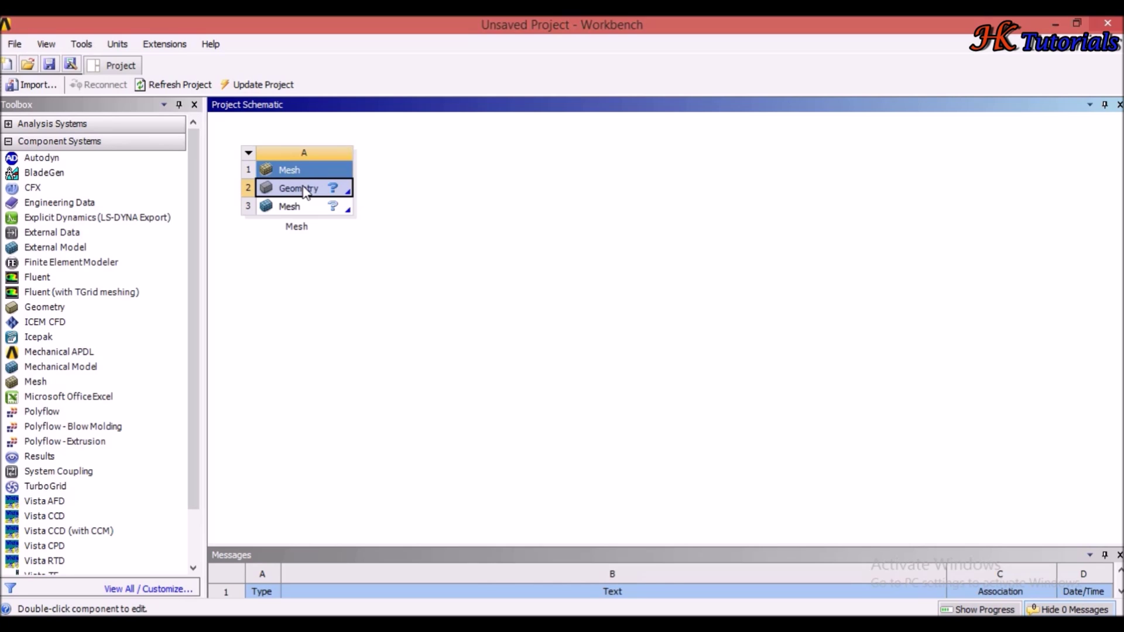
right_click(304, 189)
mouse_move(386, 218)
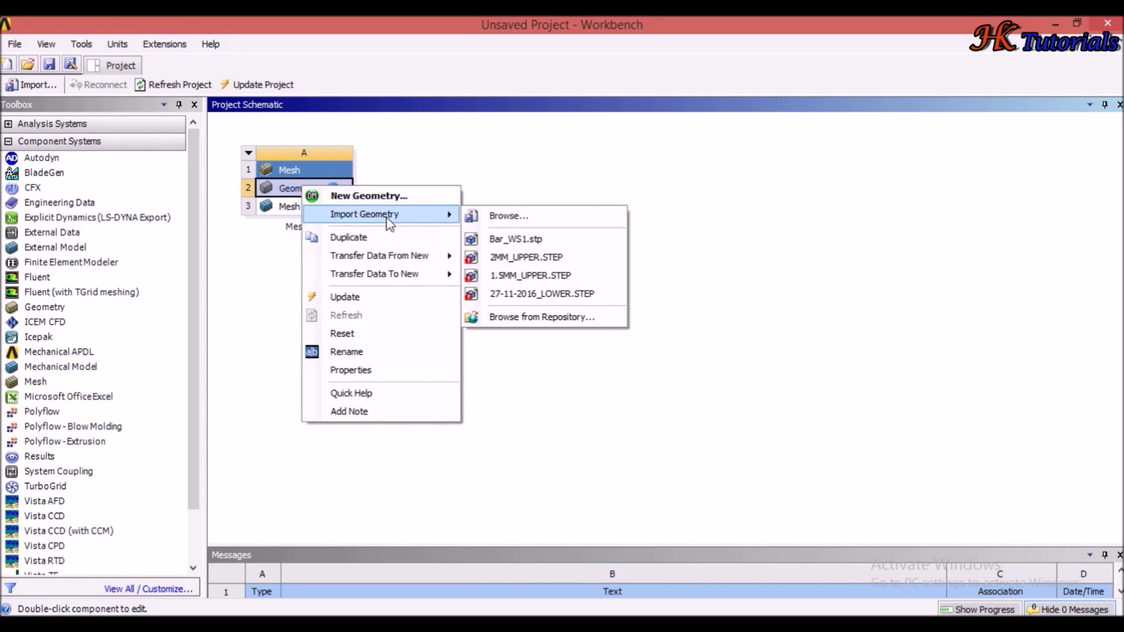
click(498, 216)
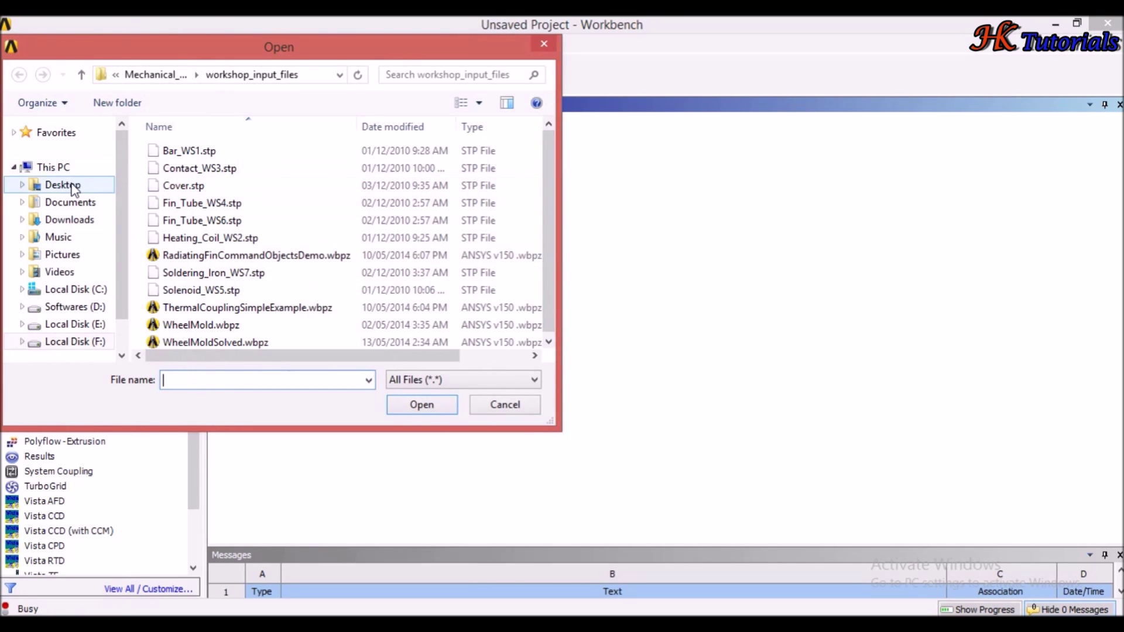
click(65, 184)
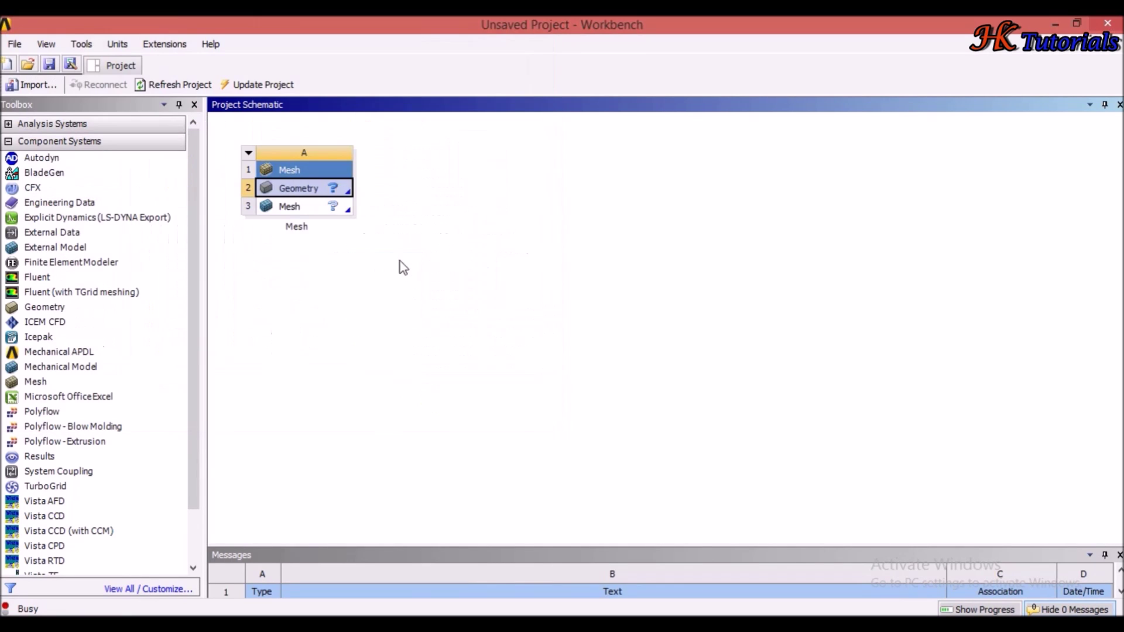
double_click(305, 210)
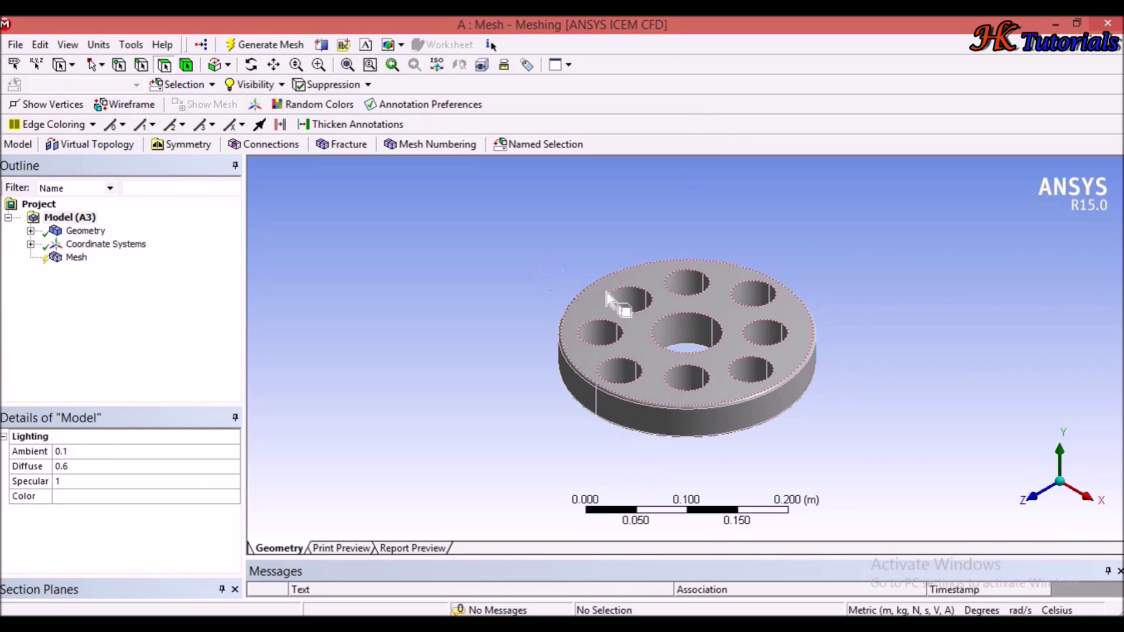
Orbit and zoom the disc to an oblique view and show the Mesh details (Mechanical, Relevance 0).
middle_drag(792, 329, 884, 335)
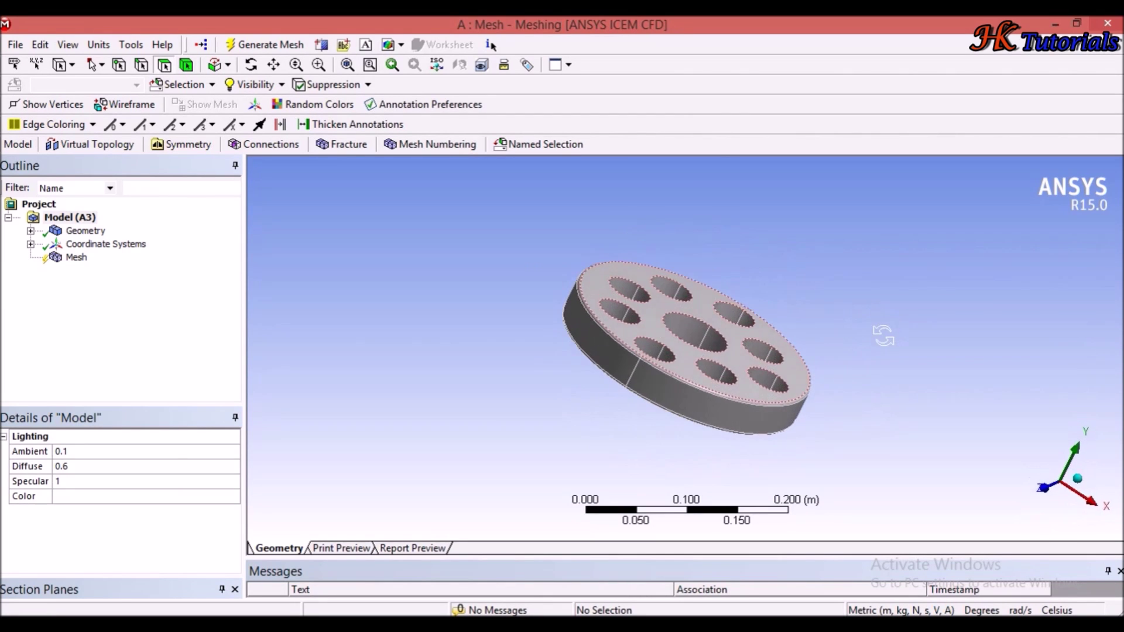
scroll(690, 360, up, 5)
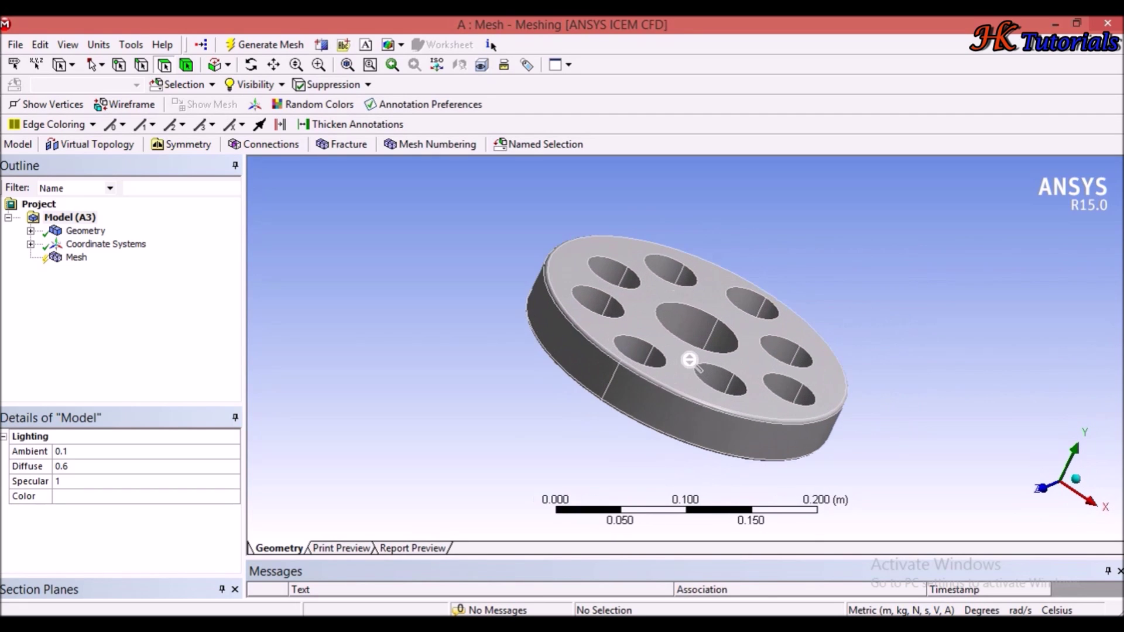
middle_drag(689, 359, 679, 384)
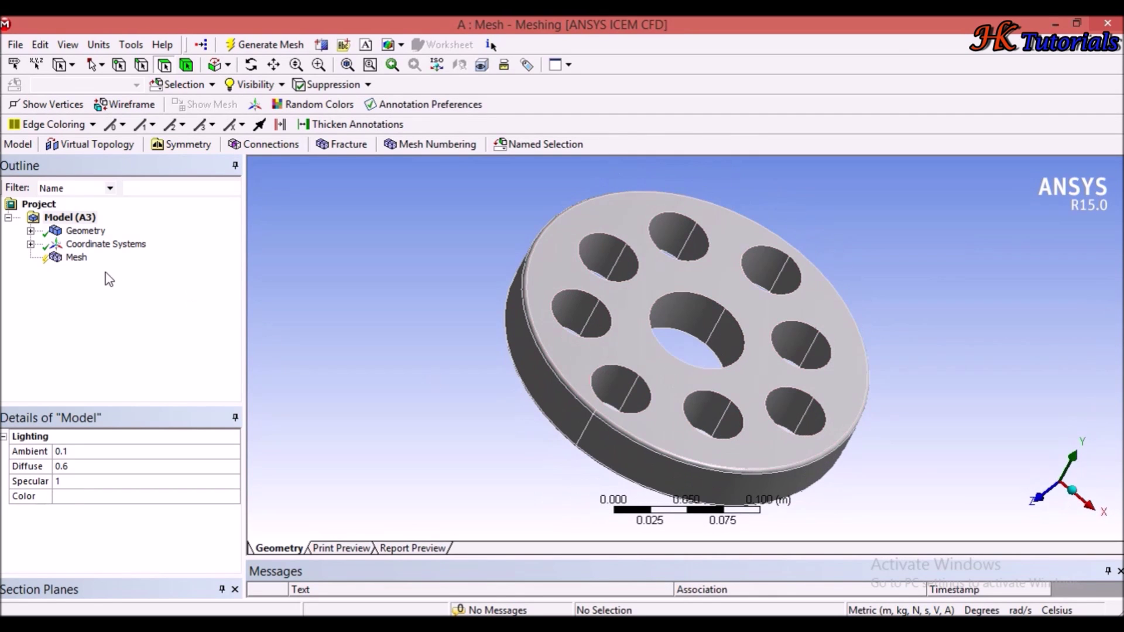
click(76, 258)
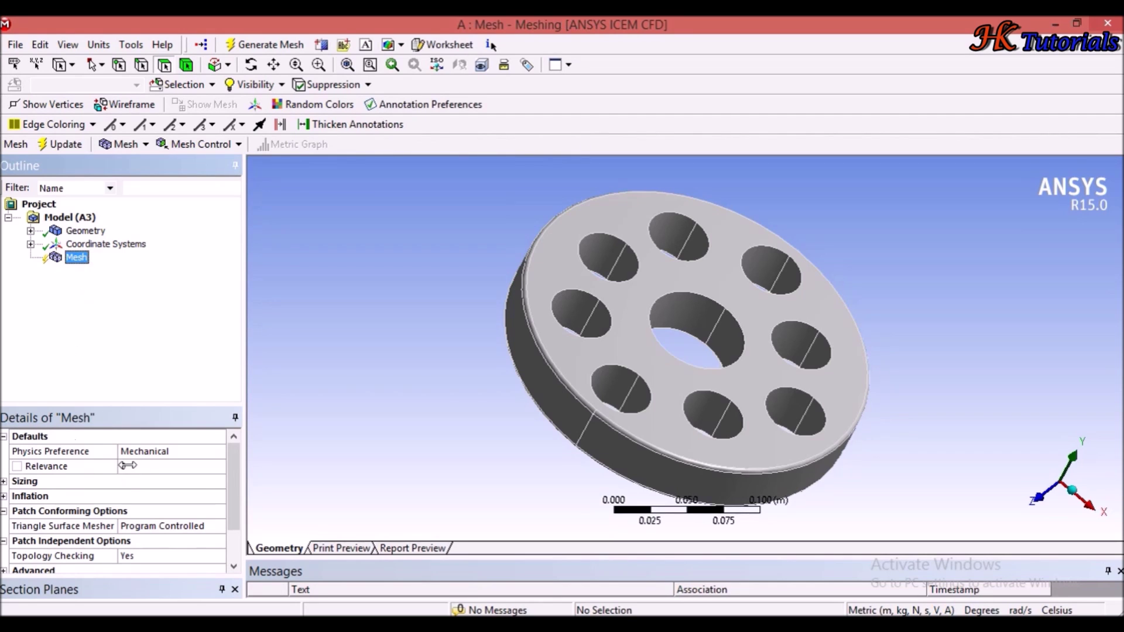
click(234, 523)
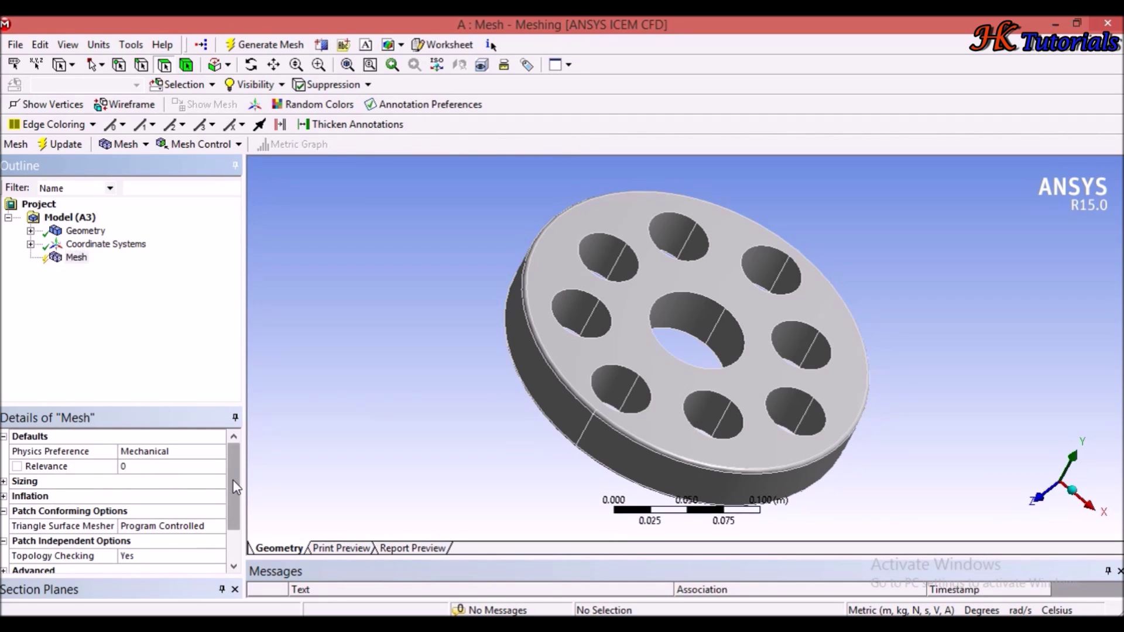
scroll(234, 523, up, 3)
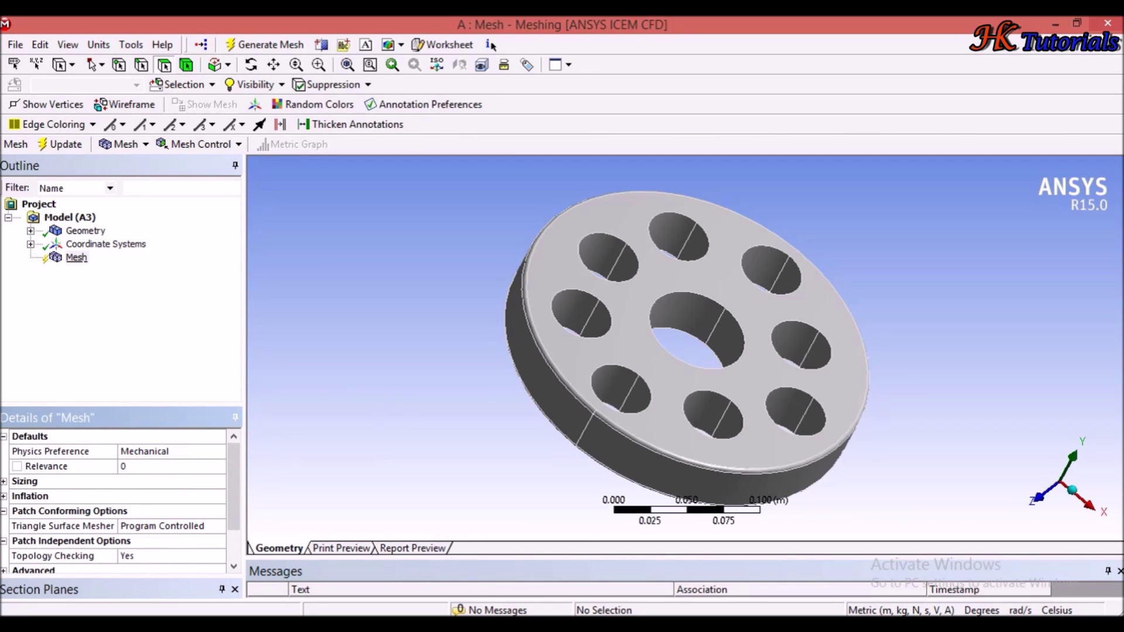
right_click(78, 260)
Insert a Method mesh control under Mesh and scope it to the disc's single body.
mouse_move(124, 278)
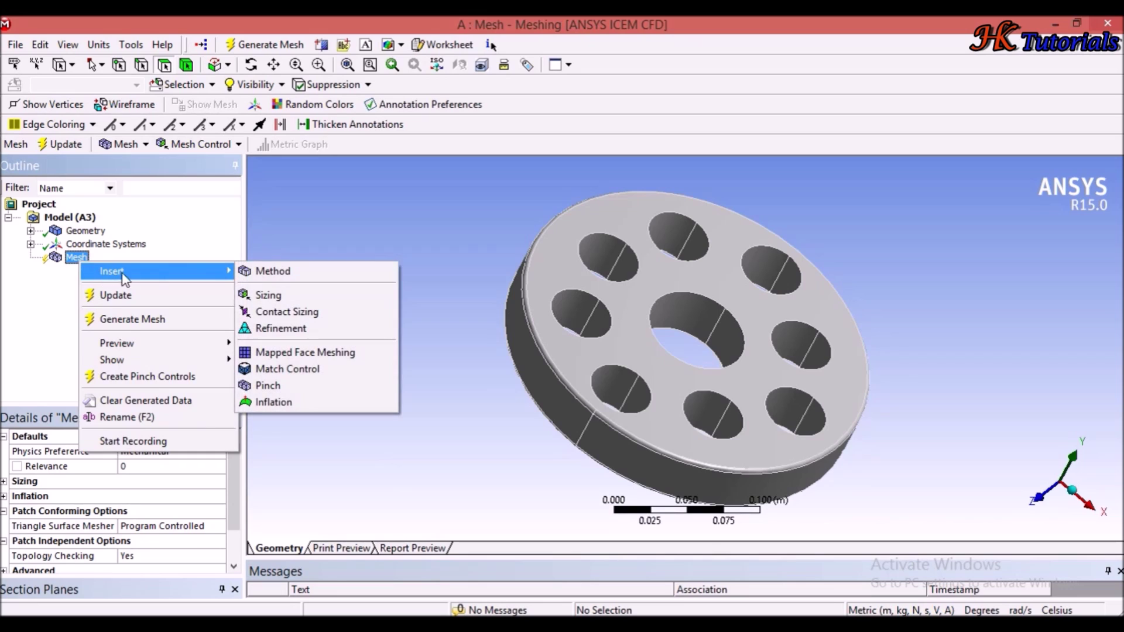
click(262, 272)
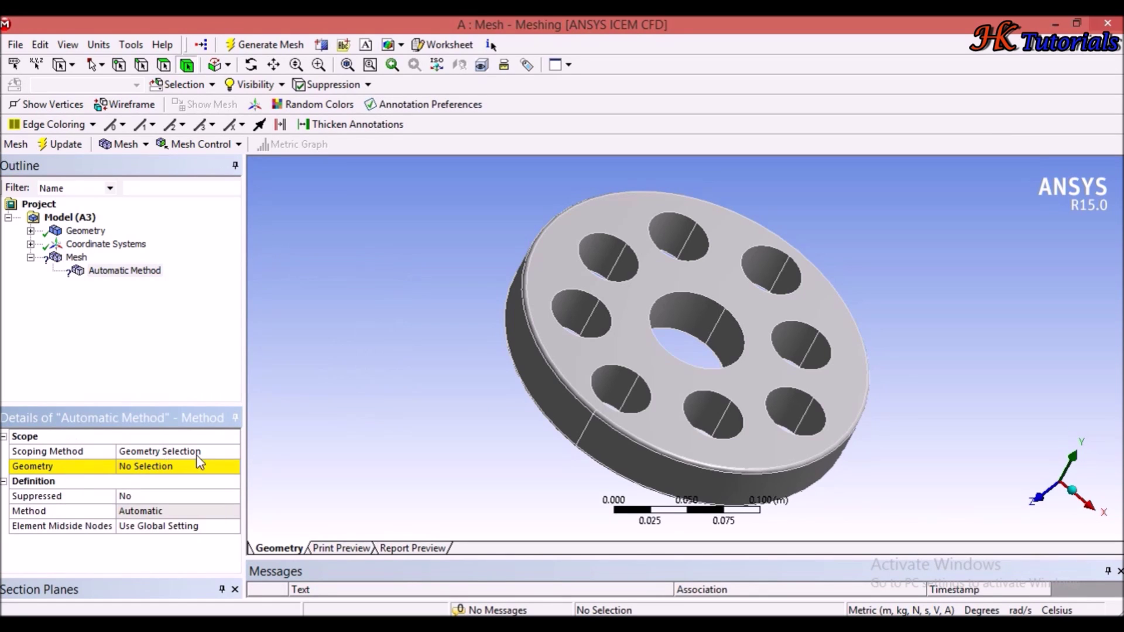
click(146, 467)
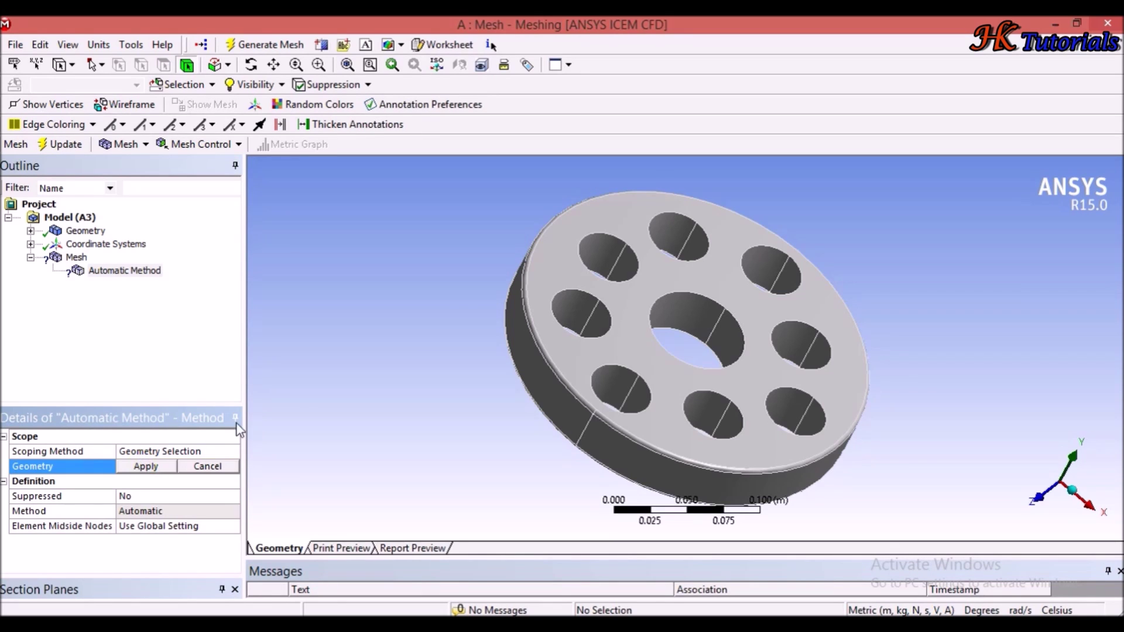
click(545, 304)
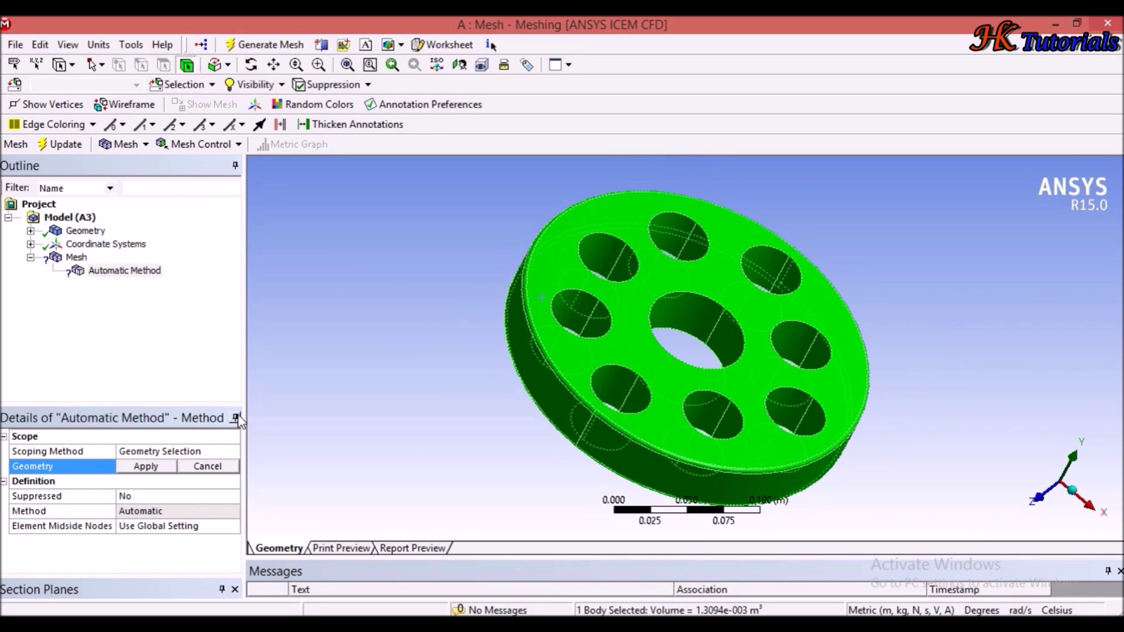
click(140, 467)
middle_drag(482, 387, 521, 399)
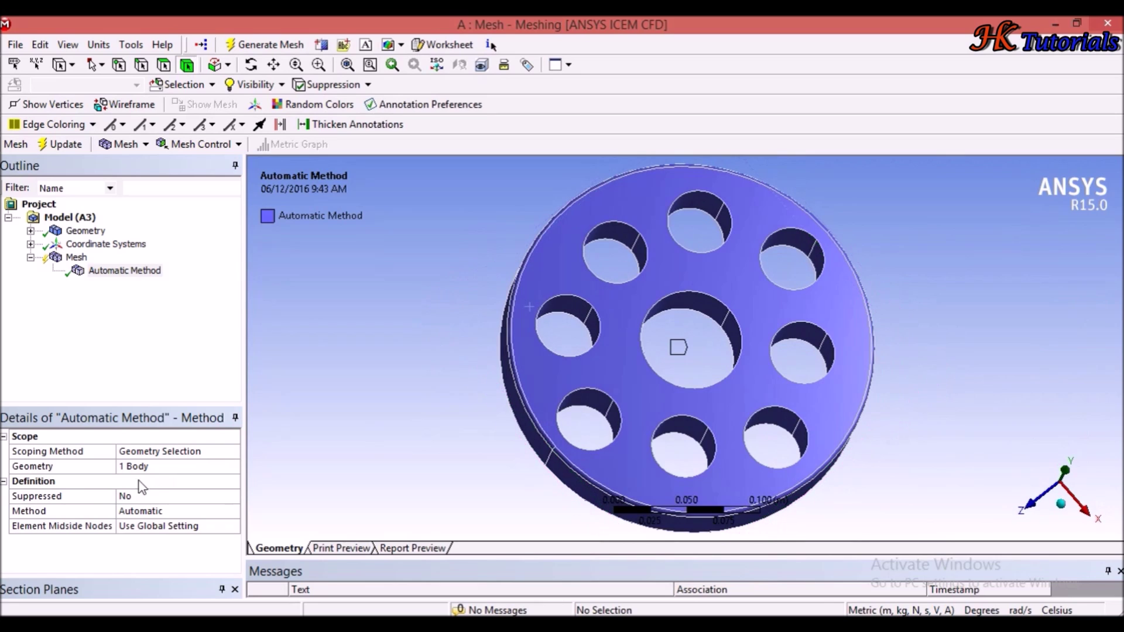
click(153, 516)
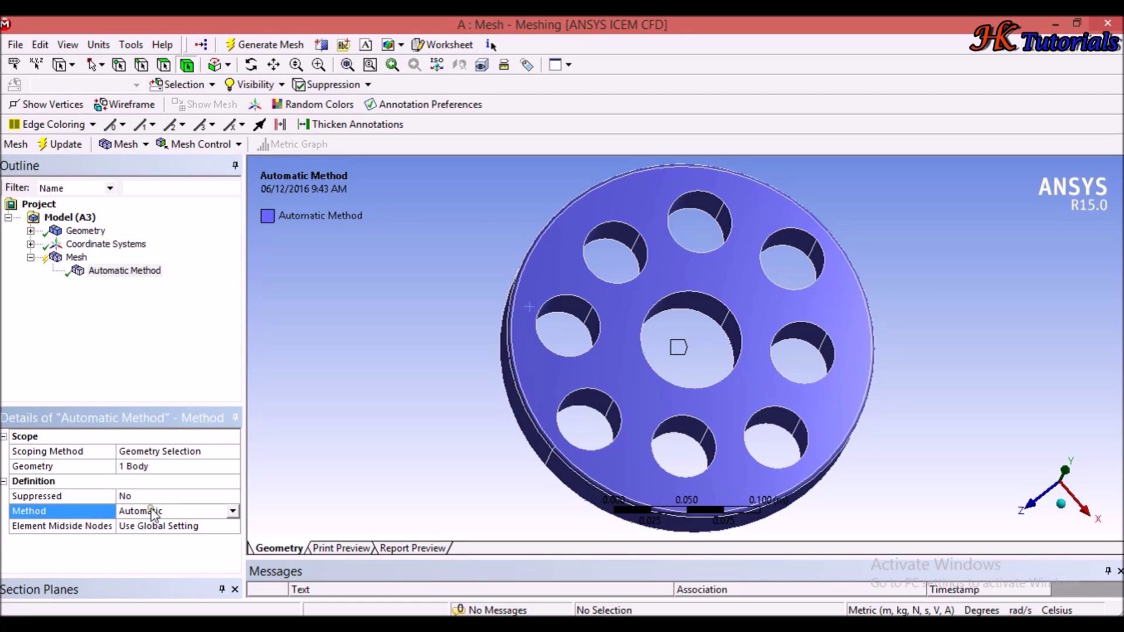
Set the method control to MultiZone and tilt the disc to an oblique view.
click(233, 511)
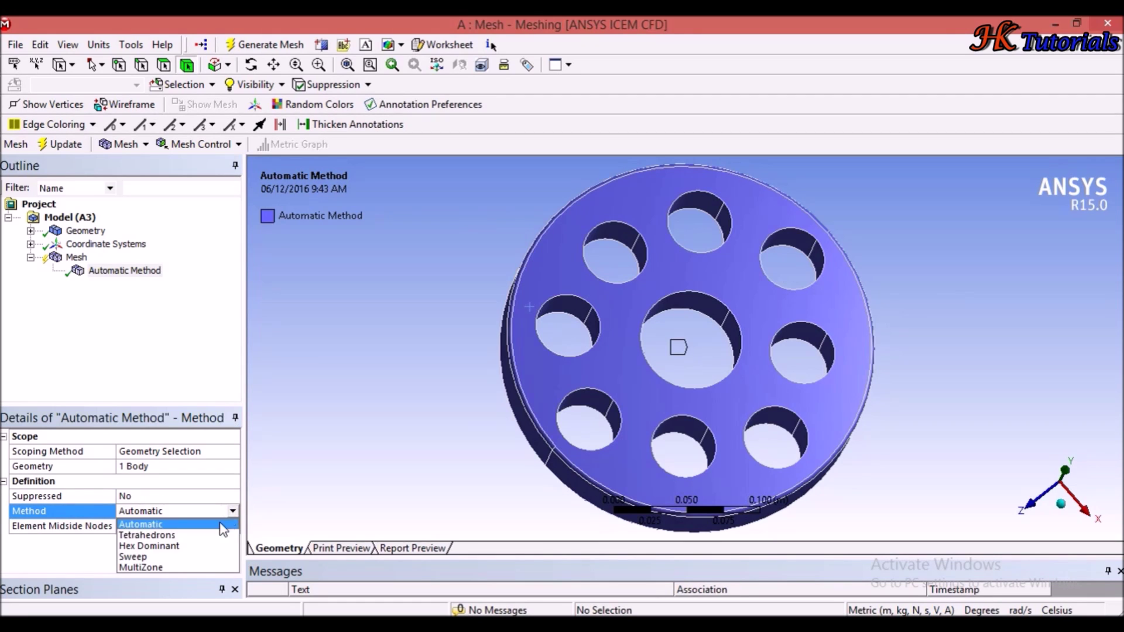
click(201, 567)
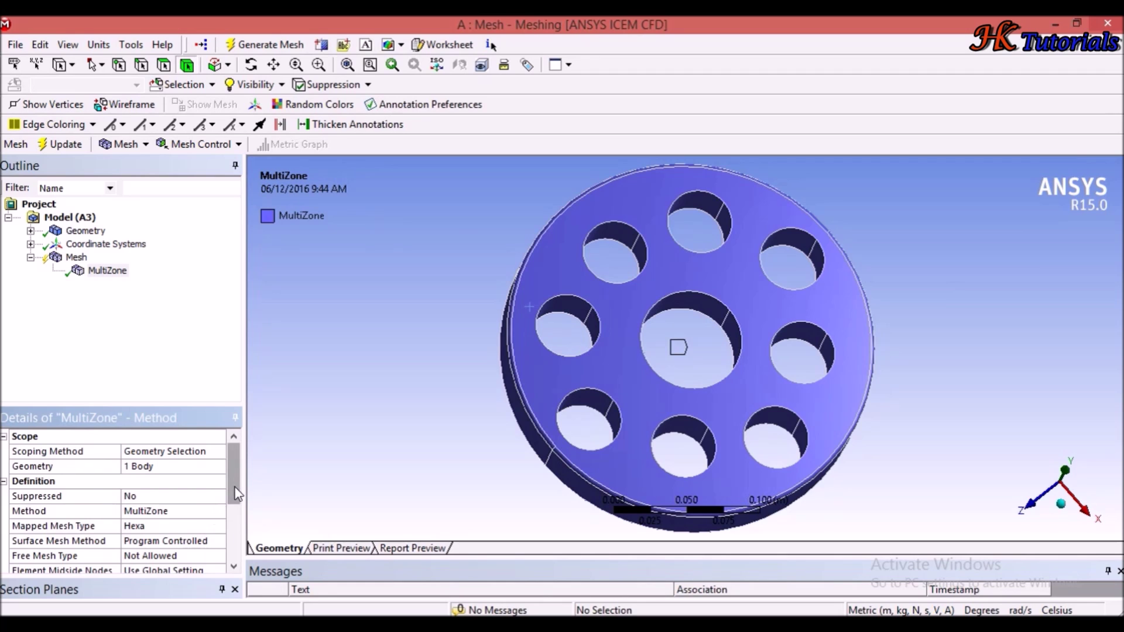
mouse_move(236, 493)
mouse_down()
mouse_move(238, 516)
mouse_move(243, 491)
mouse_up()
middle_drag(491, 419, 396, 409)
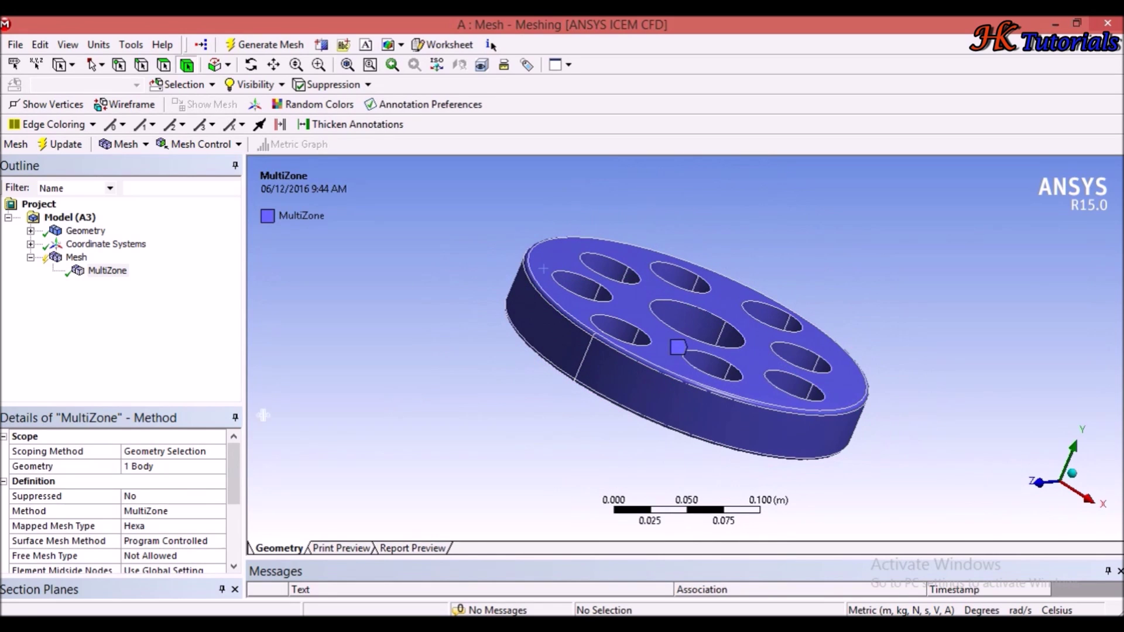
Enlarge the Details pane and bring up the Mapped Mesh Type choices, currently Hexa.
drag(212, 417, 190, 292)
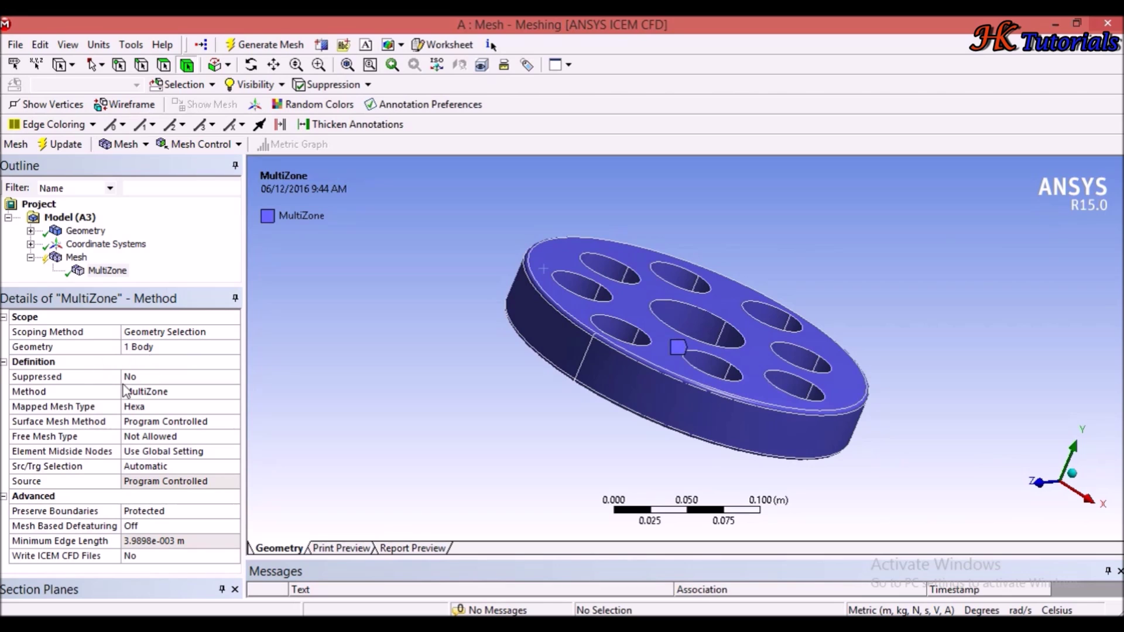
click(146, 393)
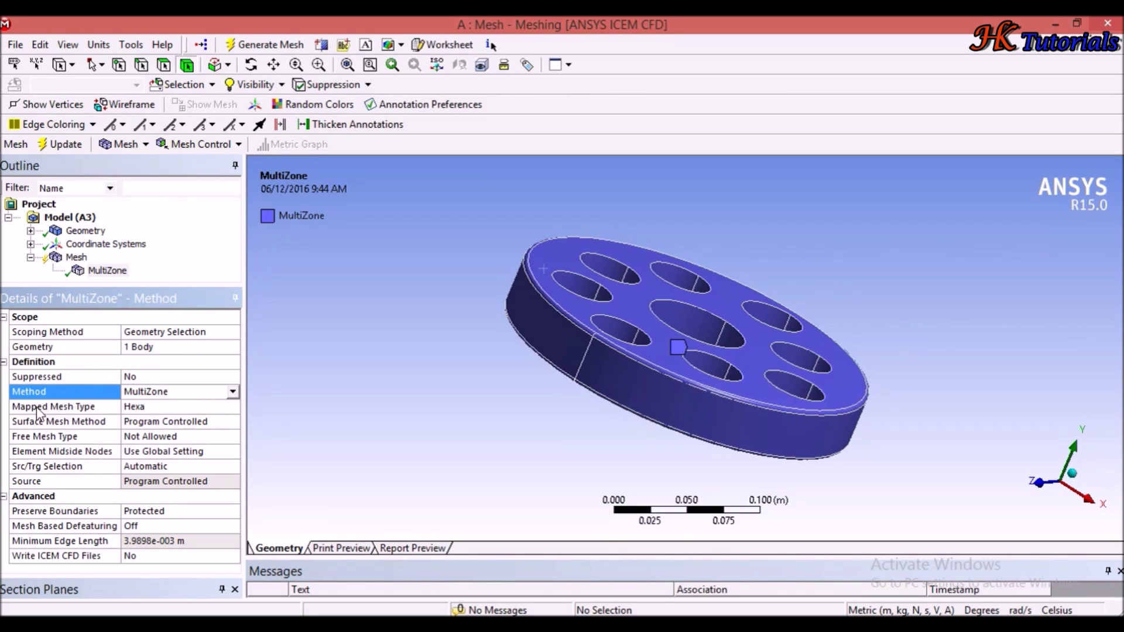
click(158, 410)
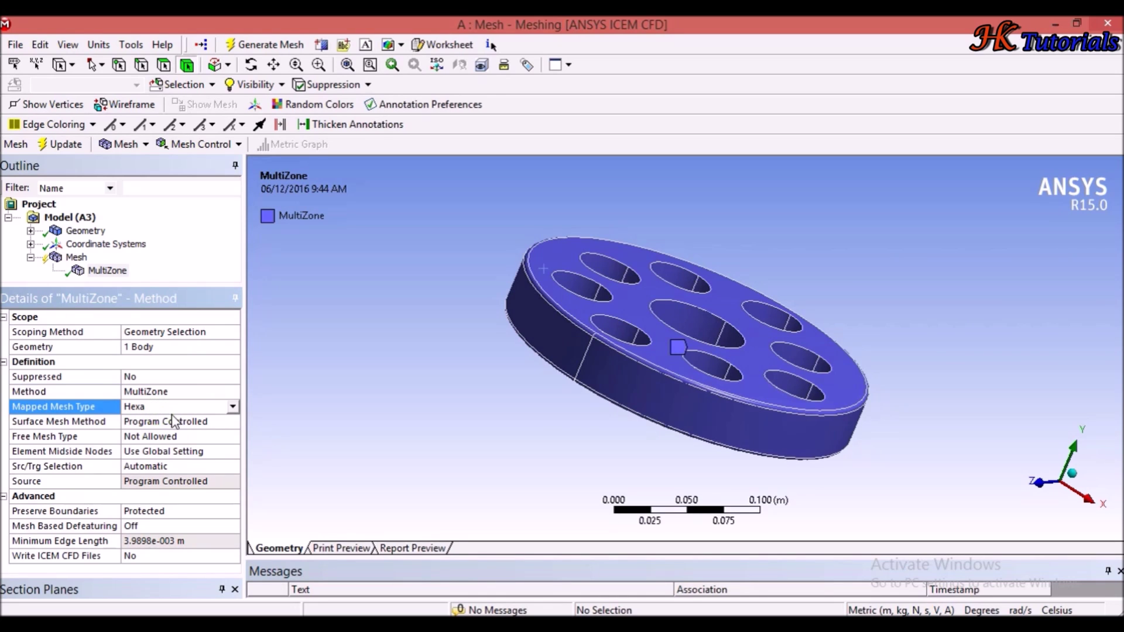
click(233, 407)
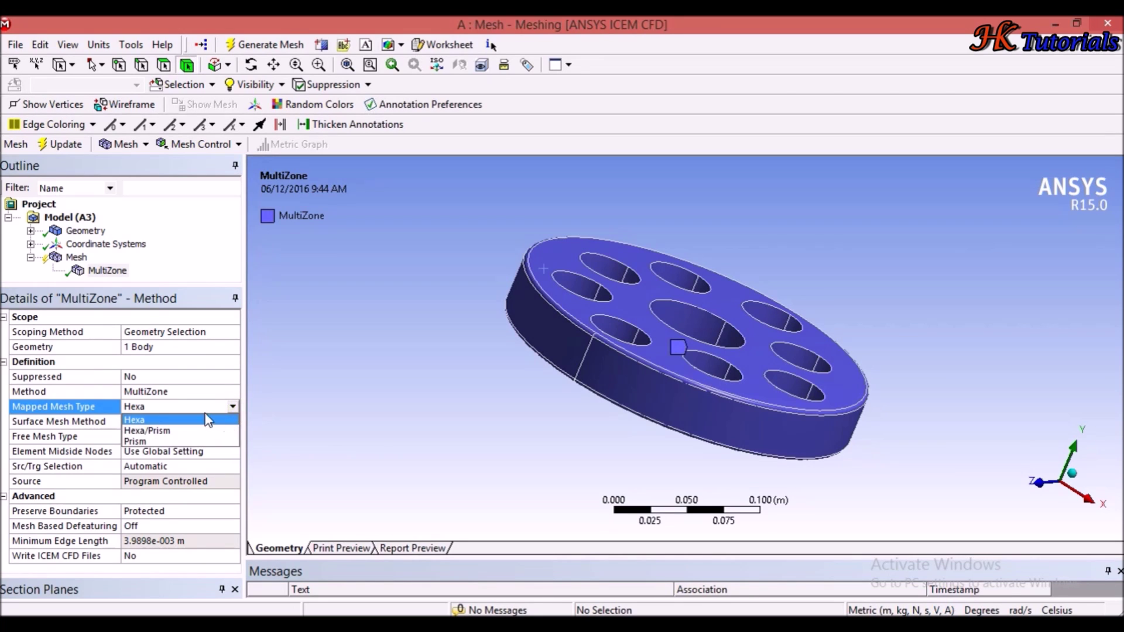
click(190, 403)
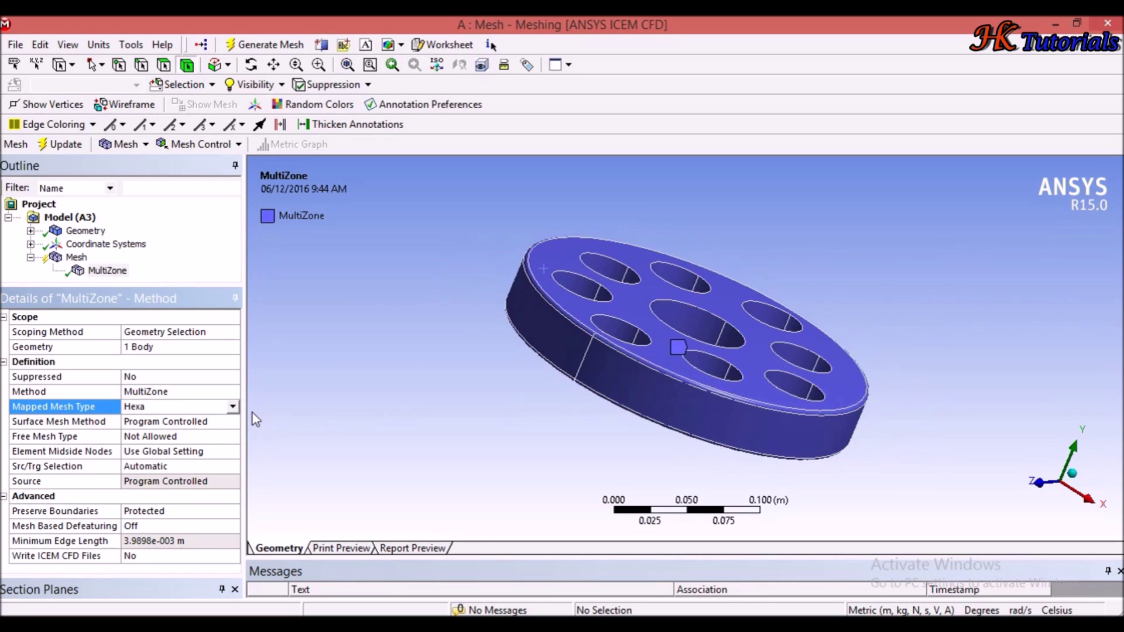
click(233, 407)
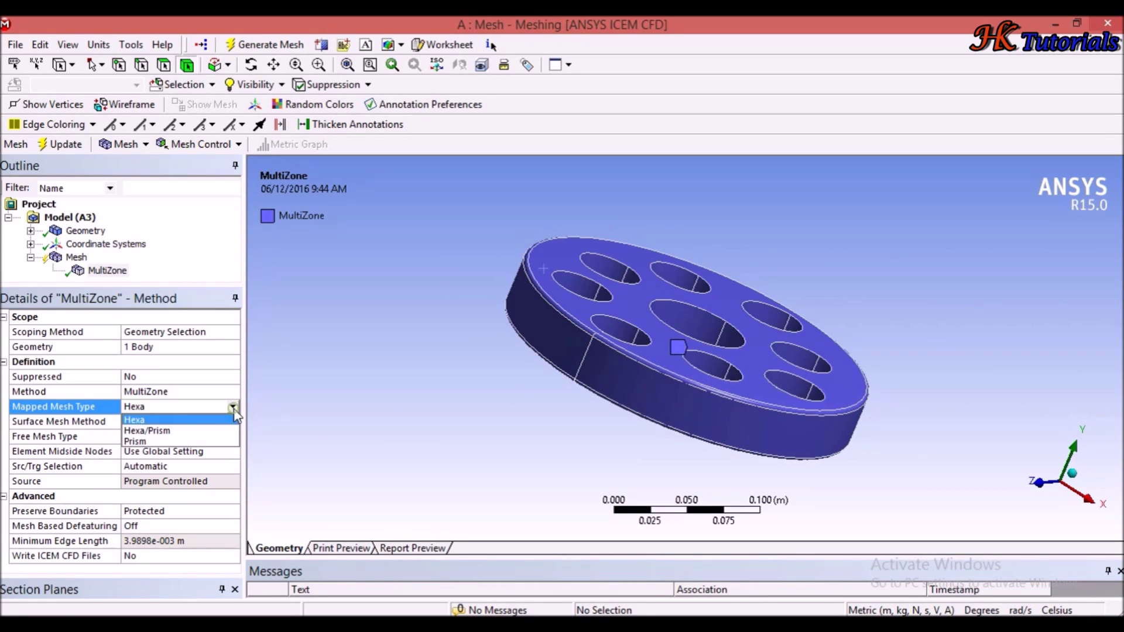
click(217, 432)
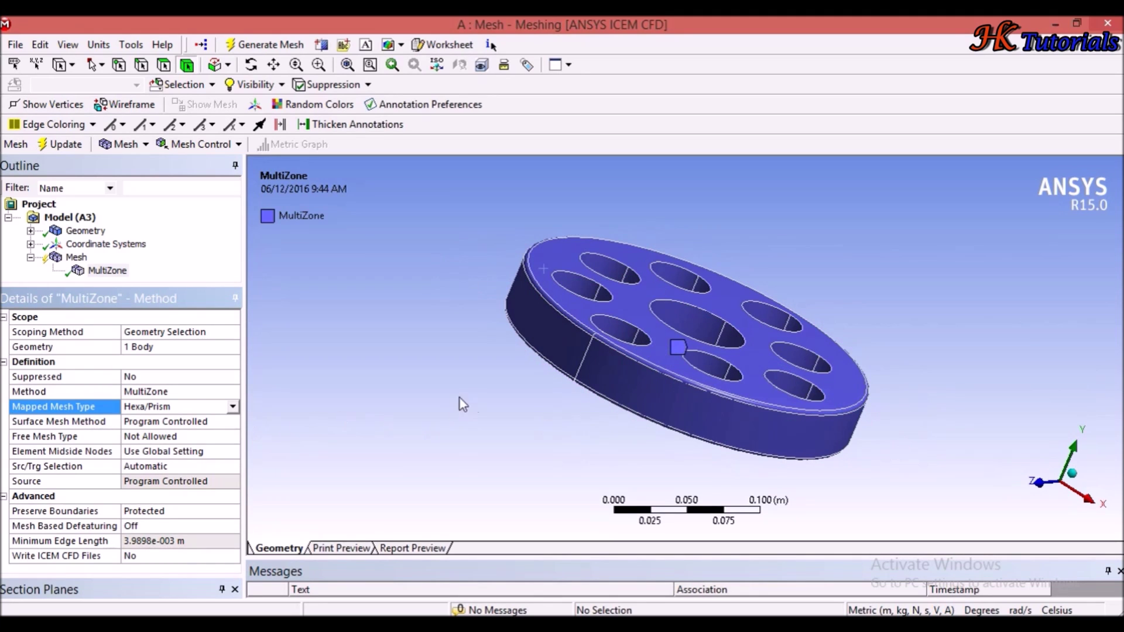
click(233, 407)
click(202, 439)
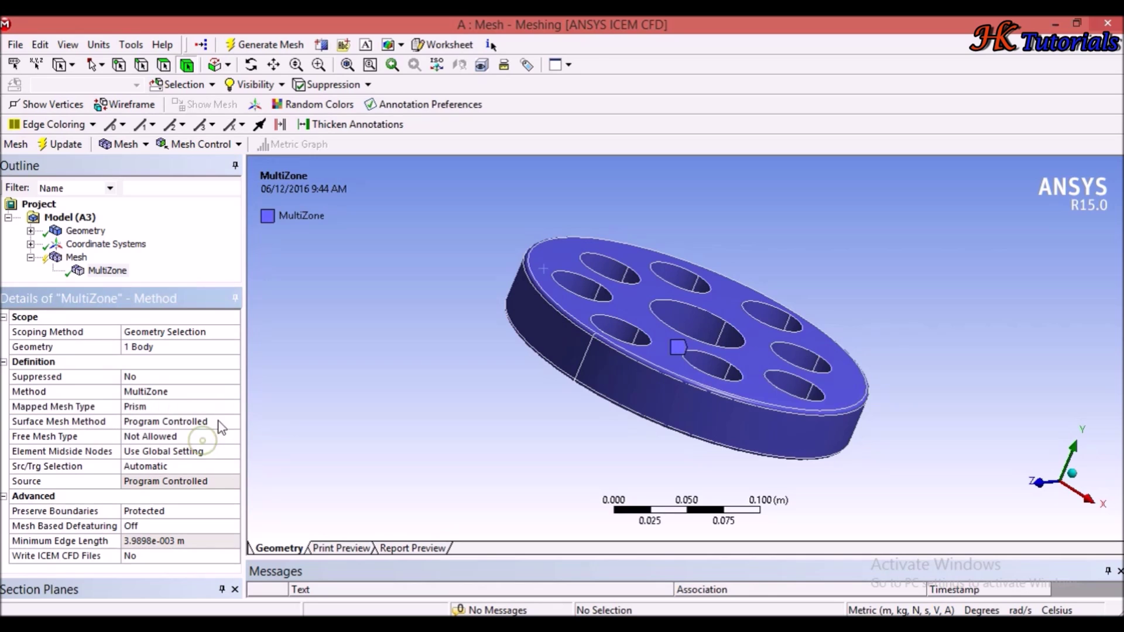
click(174, 408)
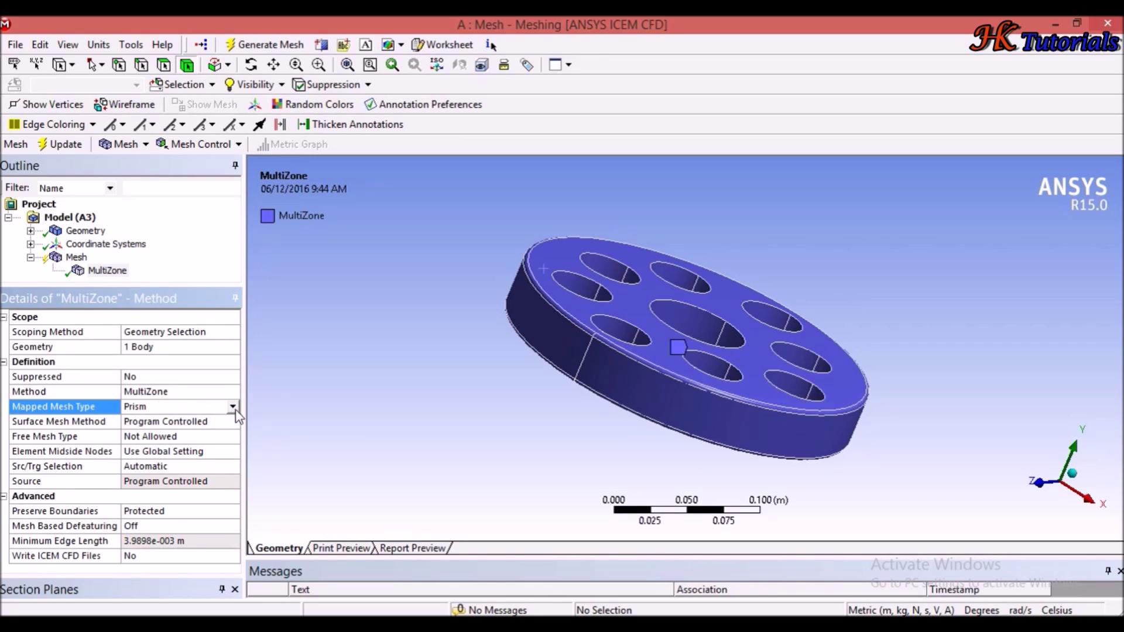
middle_drag(802, 342, 666, 360)
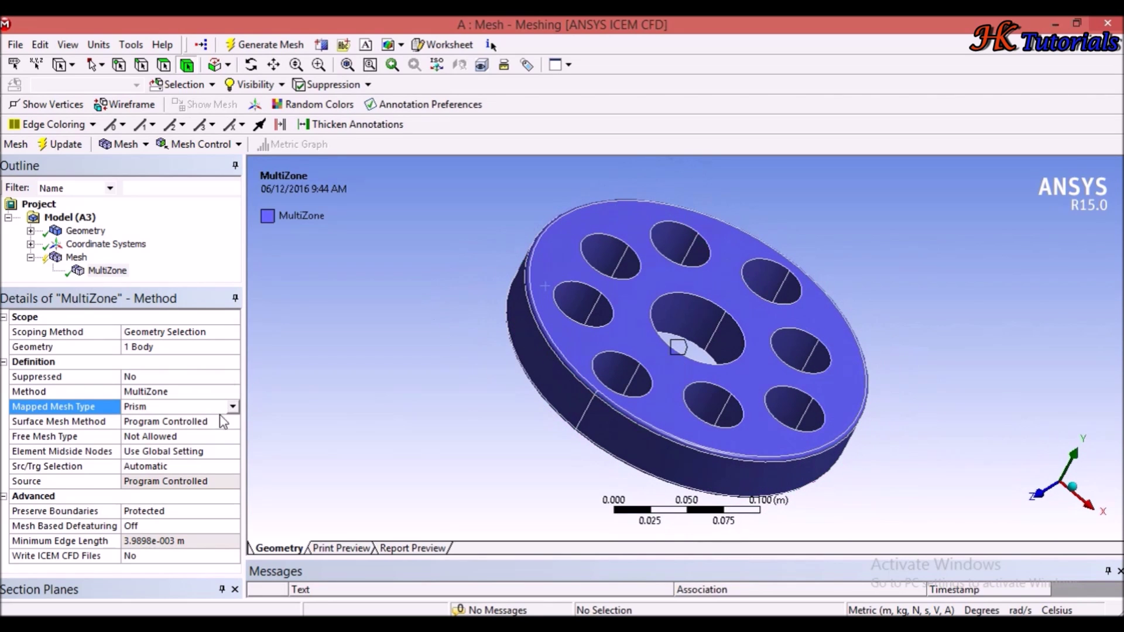
click(233, 406)
click(153, 420)
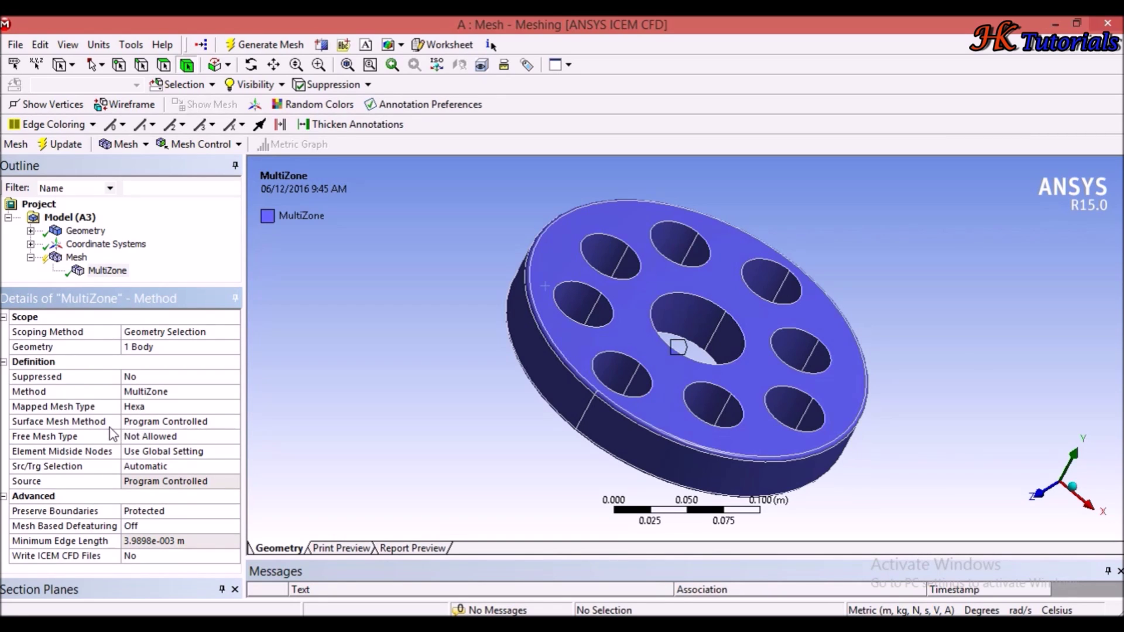
click(159, 426)
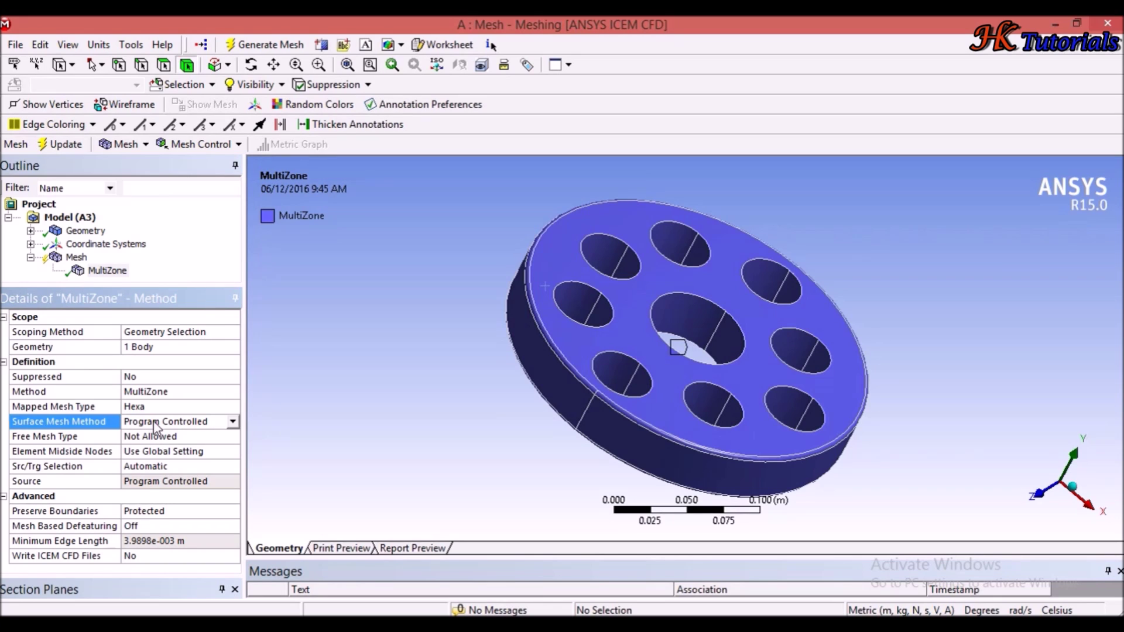
Try Uniform, then Pave, as the MultiZone Surface Mesh Method.
click(233, 422)
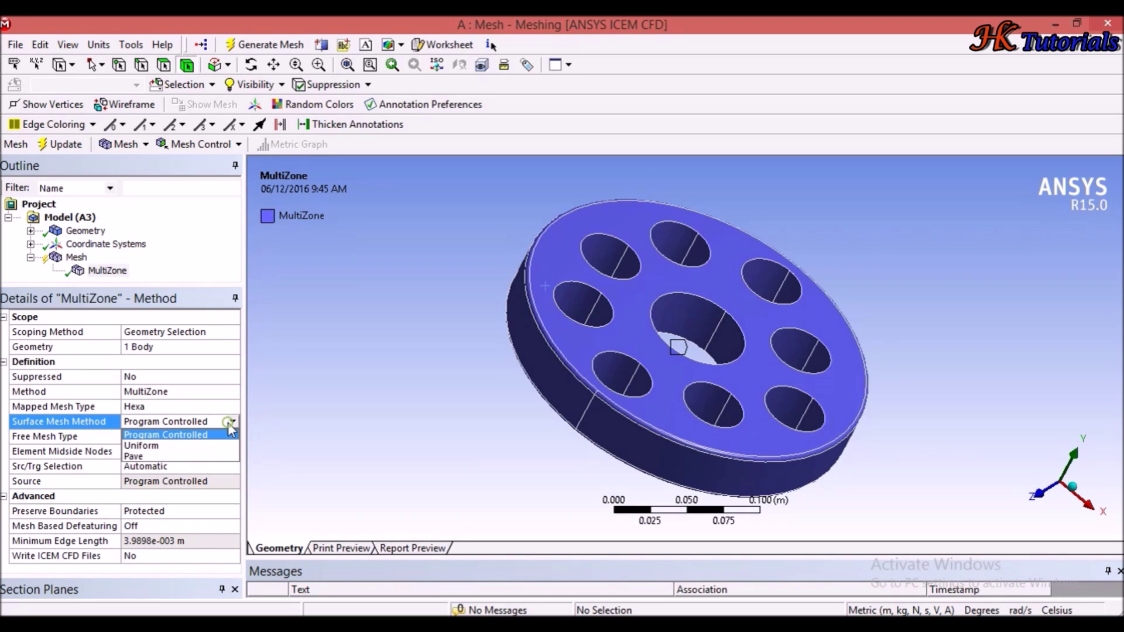
click(164, 447)
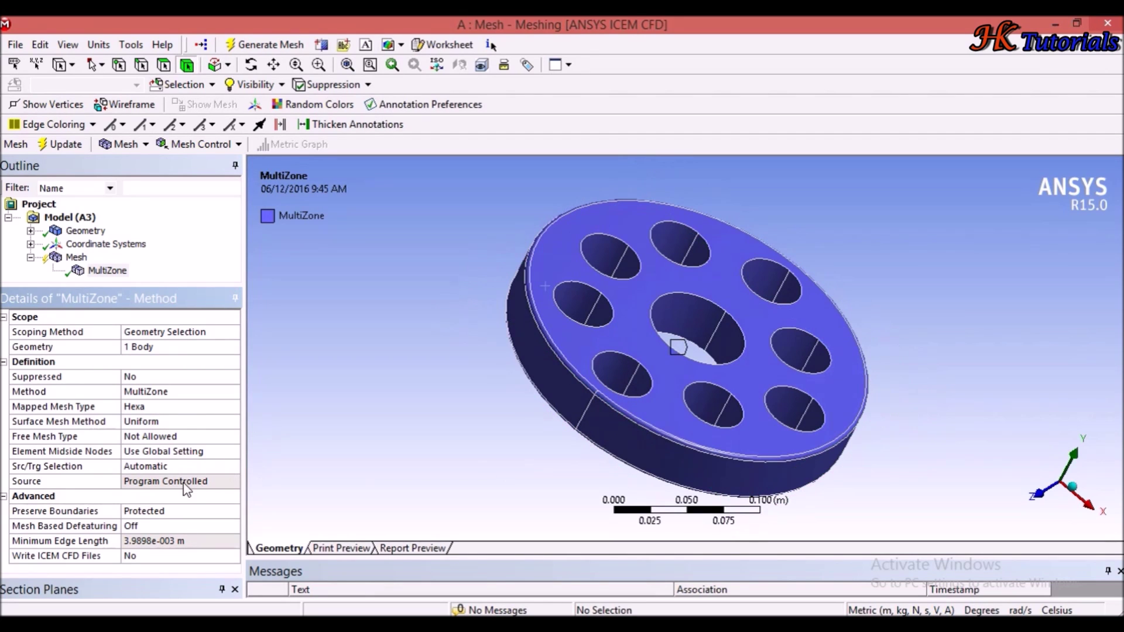
click(161, 422)
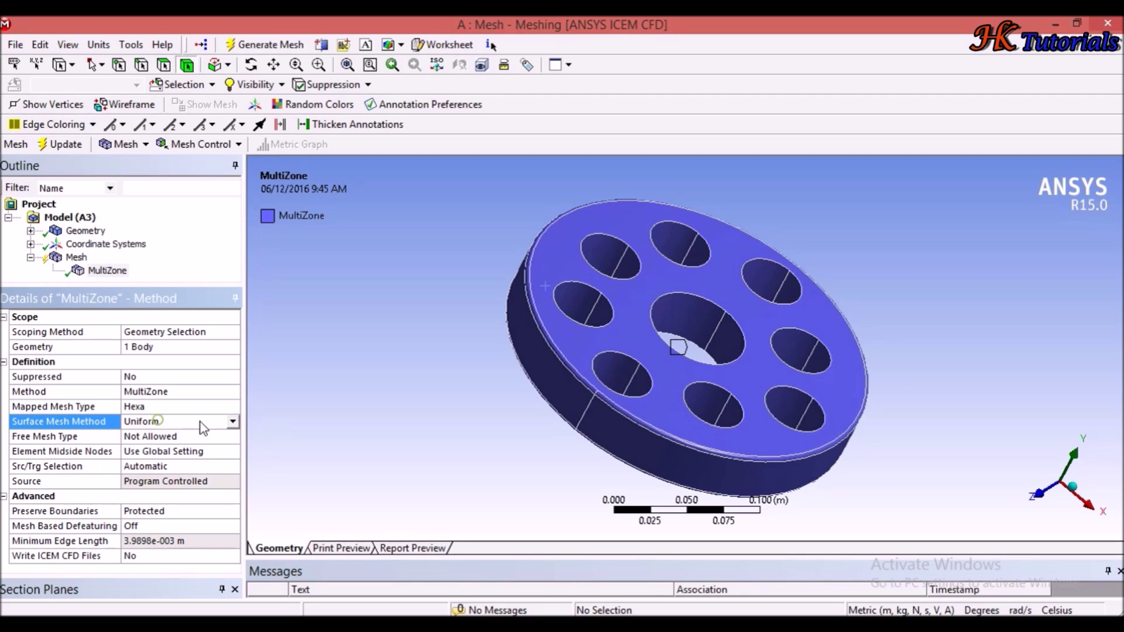
click(234, 422)
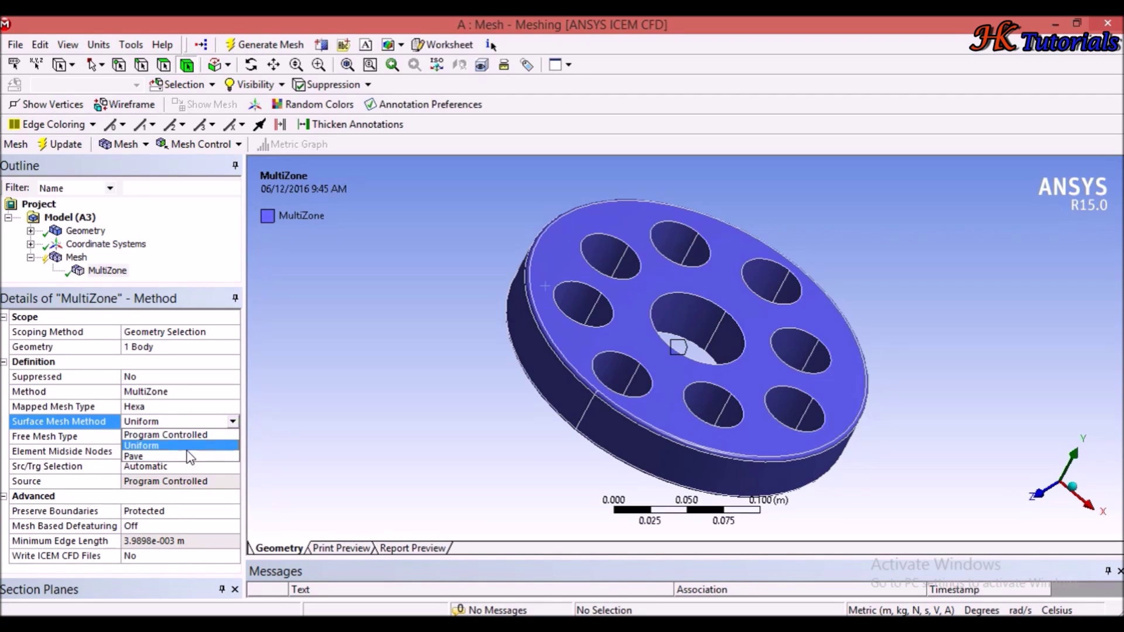
click(194, 459)
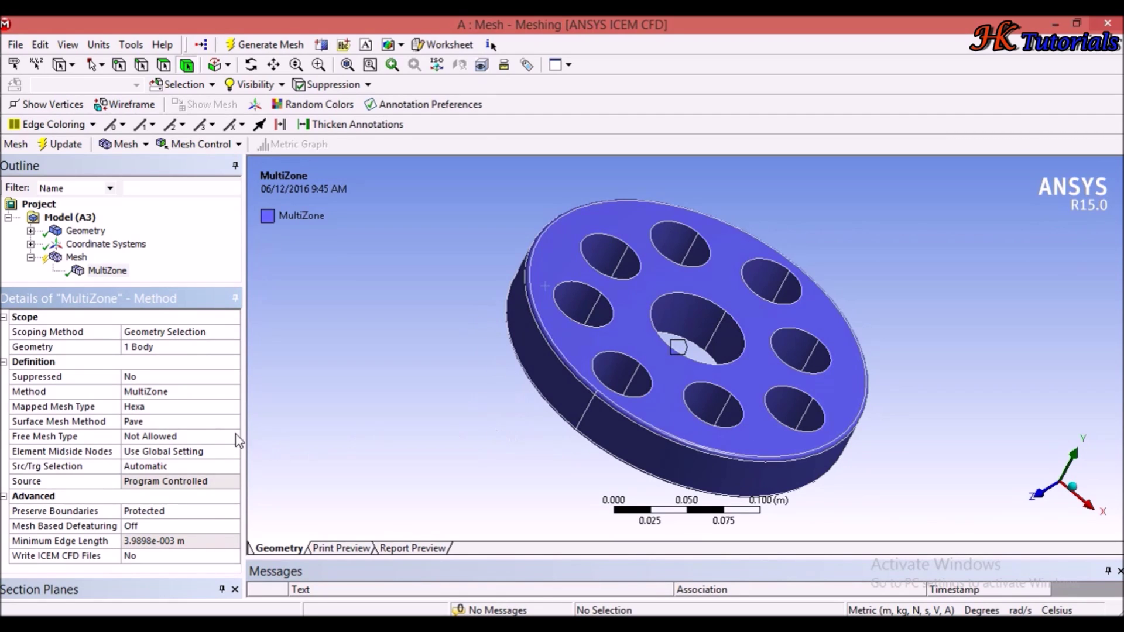
Reset Surface Mesh Method to Program Controlled and select the Mesh node.
click(127, 423)
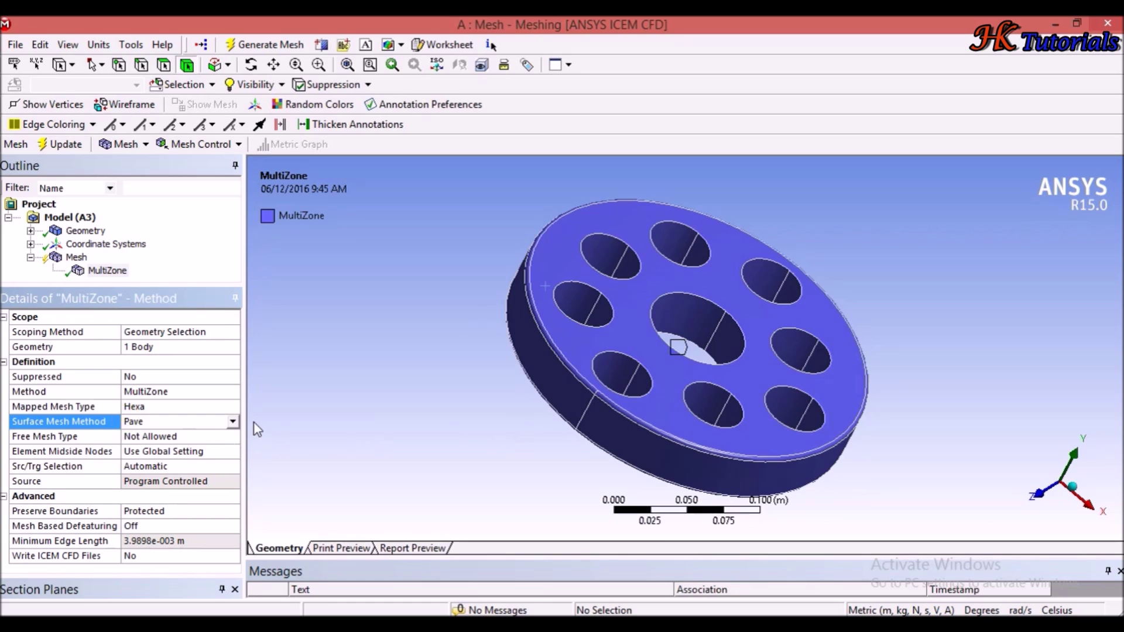
click(233, 422)
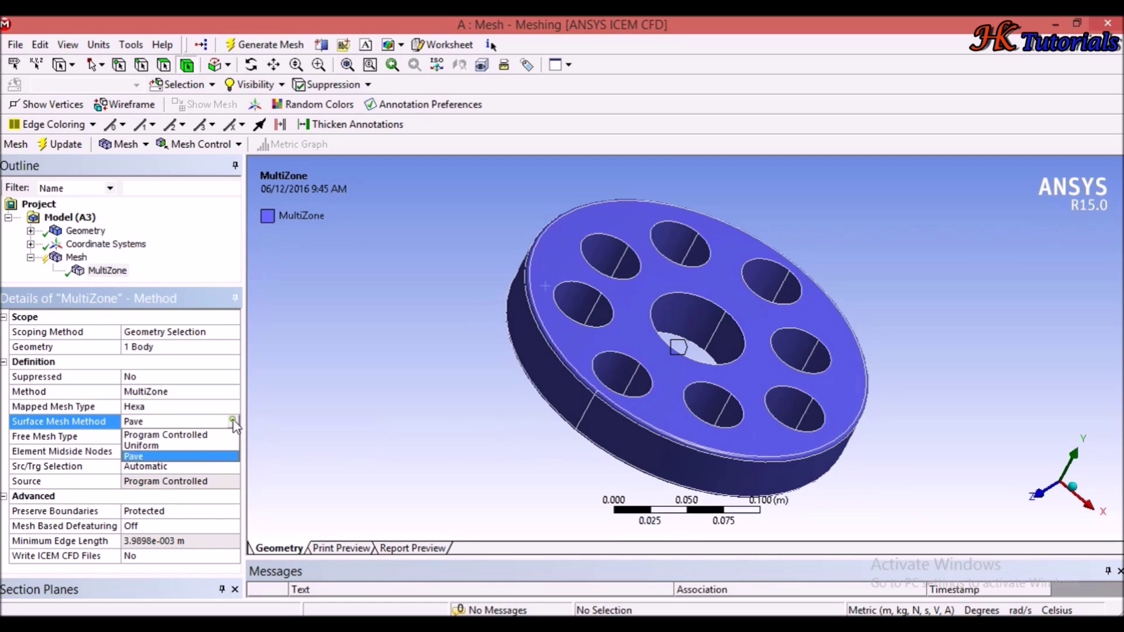
click(188, 435)
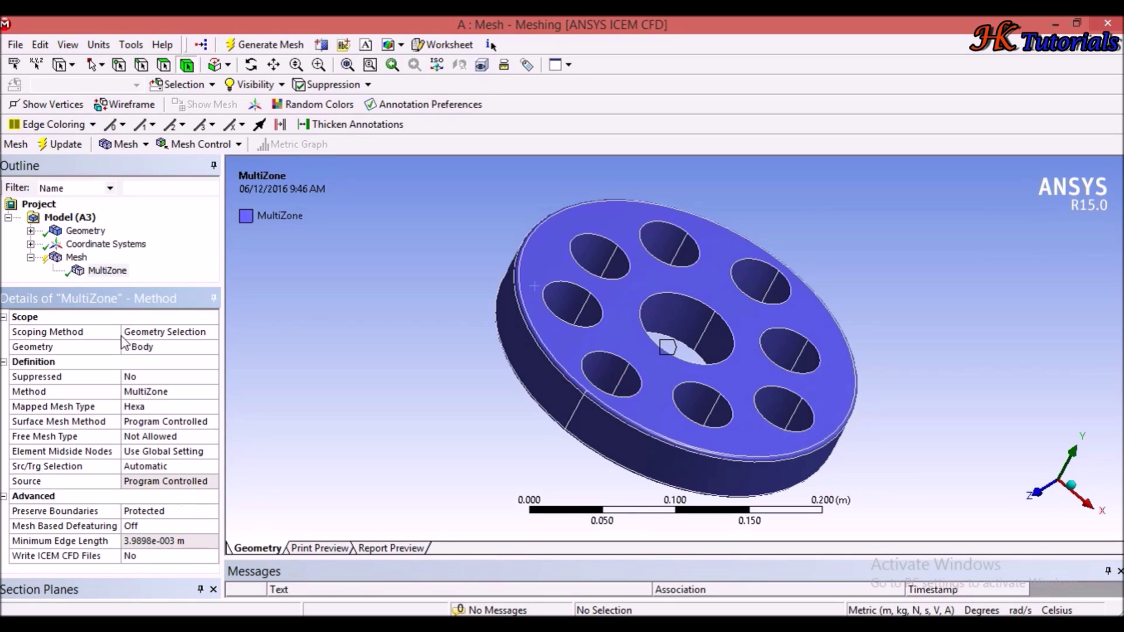
click(78, 258)
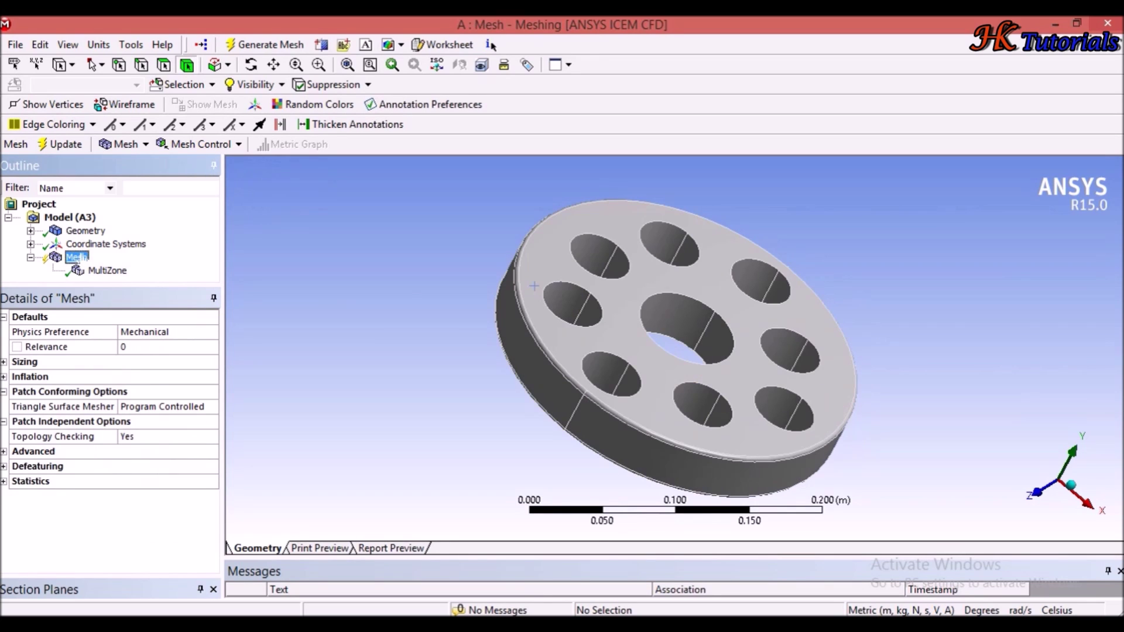
right_click(77, 258)
Generate the MultiZone hexa mesh, inspect it, and raise global Relevance from 0 to 100.
click(132, 311)
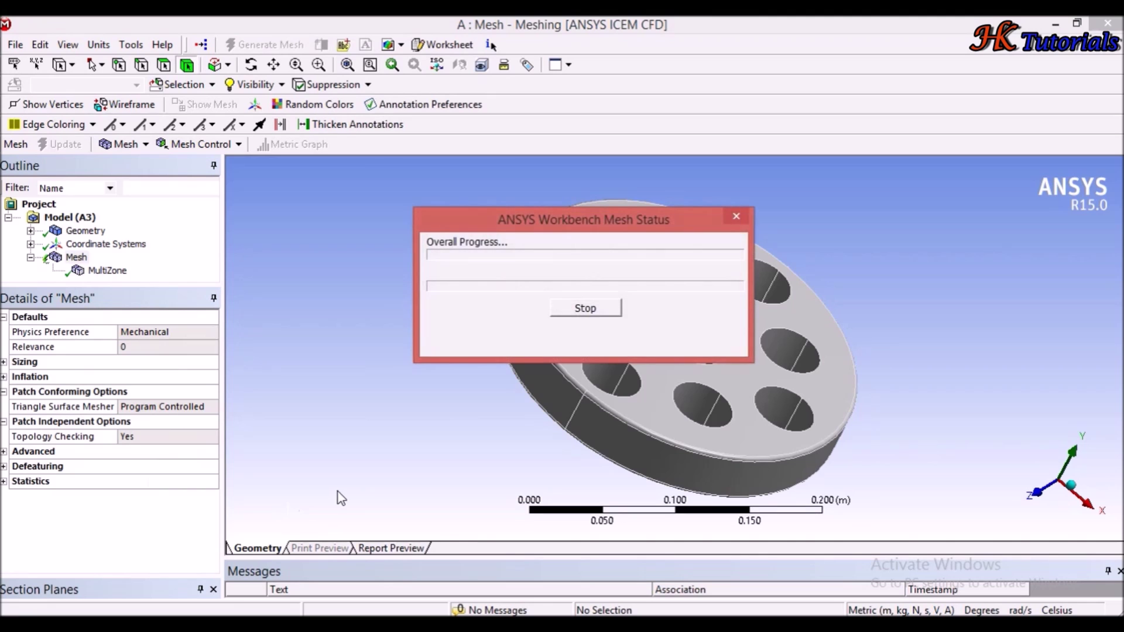
middle_drag(674, 375, 658, 354)
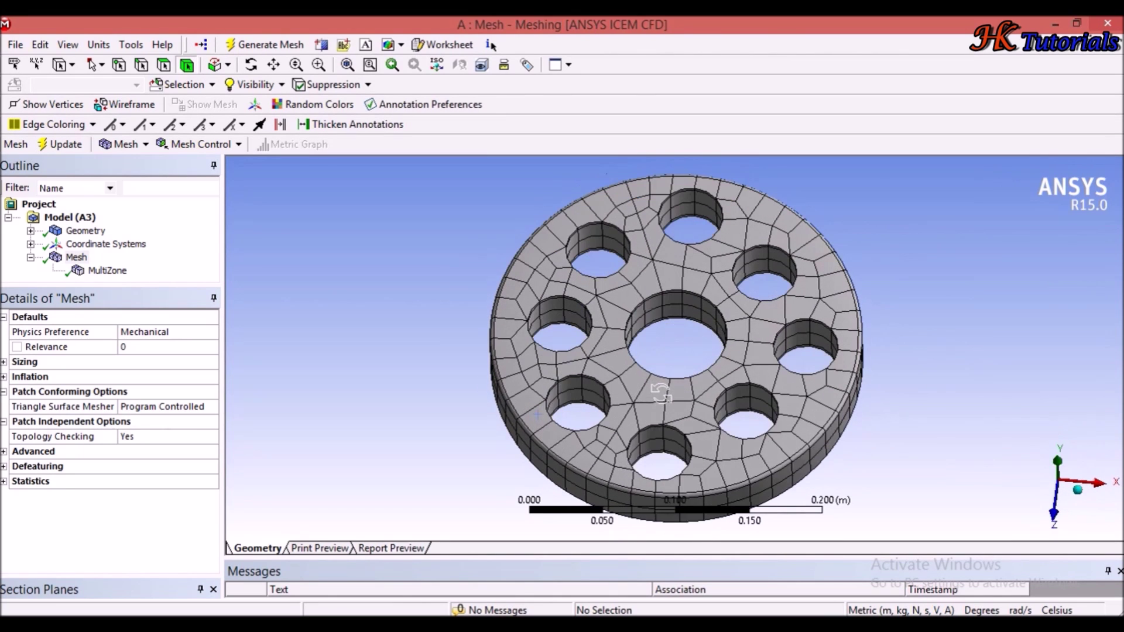
click(650, 248)
click(947, 332)
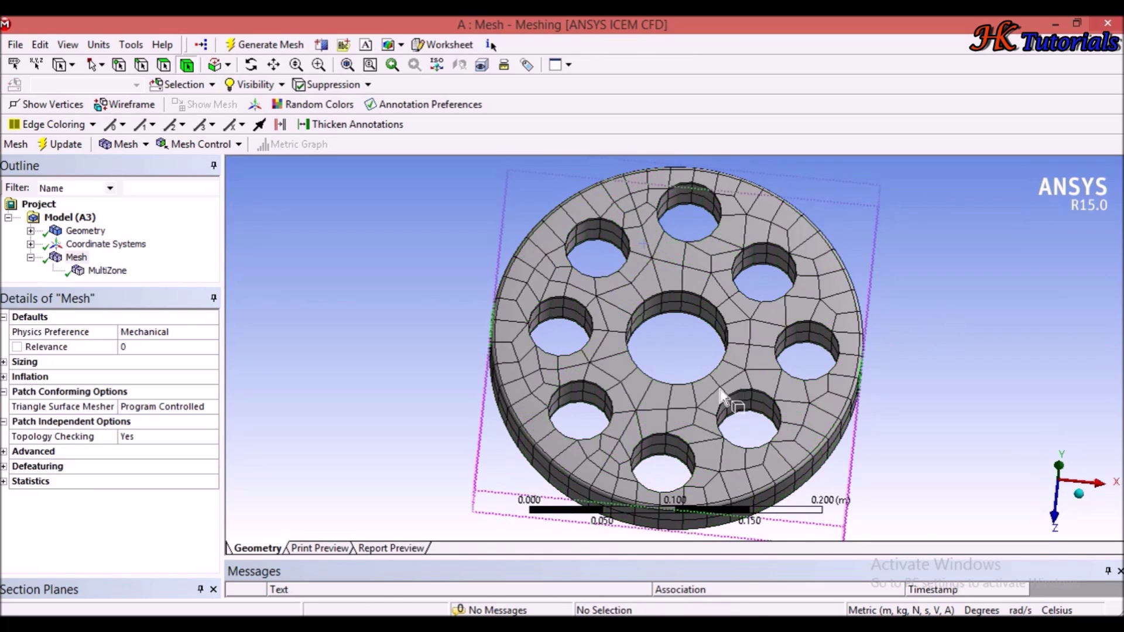
middle_drag(724, 400, 487, 406)
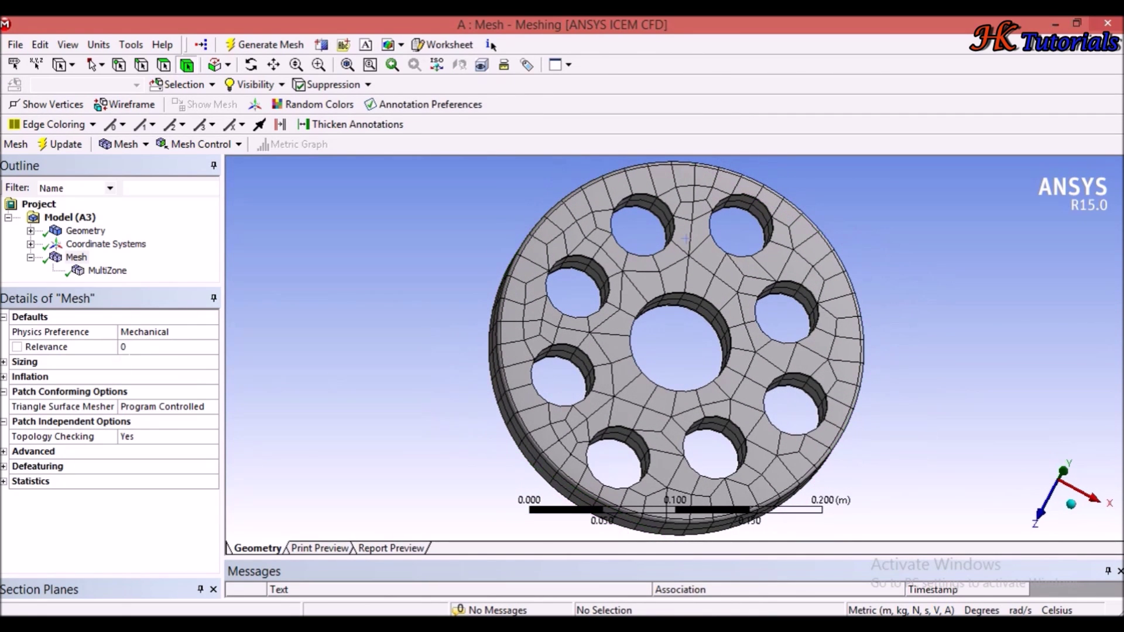
click(167, 347)
drag(183, 353, 244, 363)
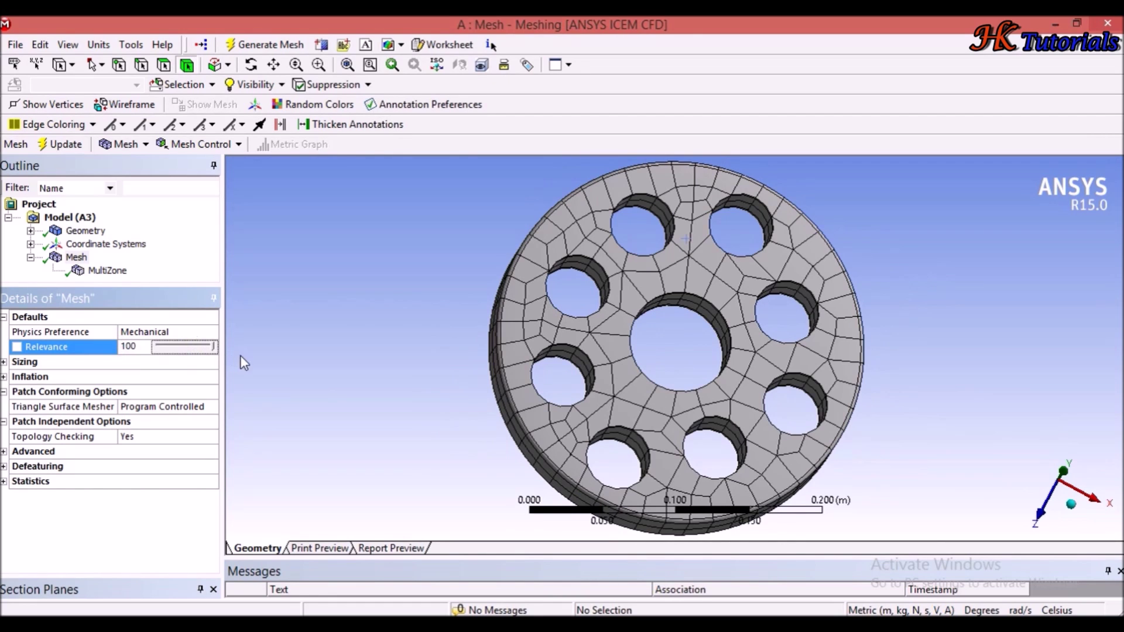
Regenerate the disc mesh at Relevance 100 and orbit to view the finer elements.
right_click(76, 257)
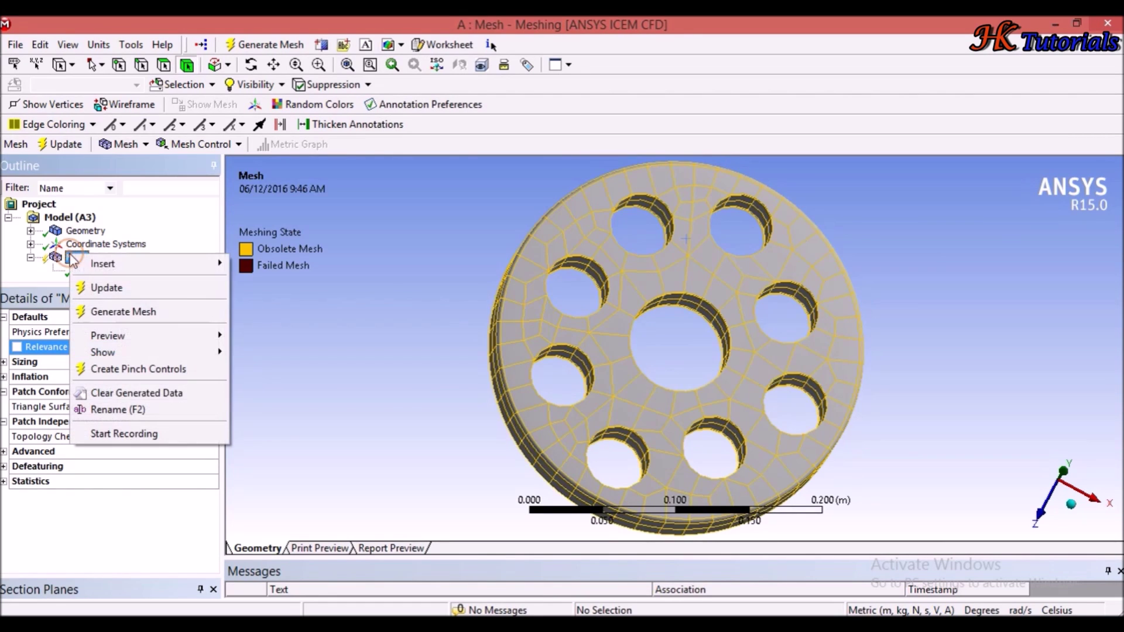
click(121, 312)
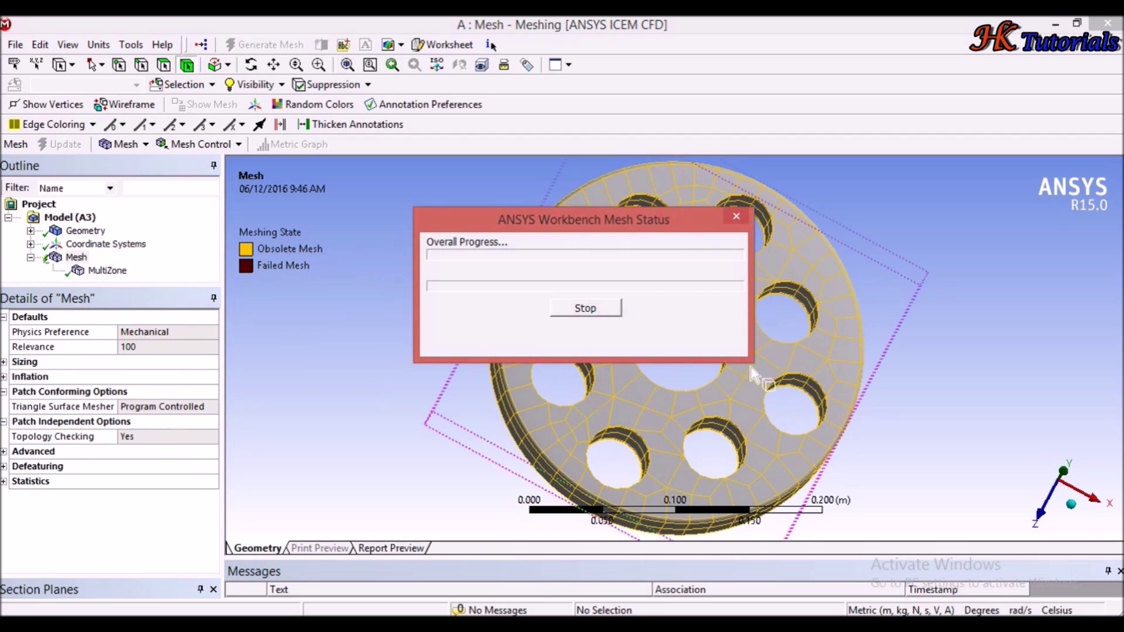
middle_drag(448, 388, 648, 364)
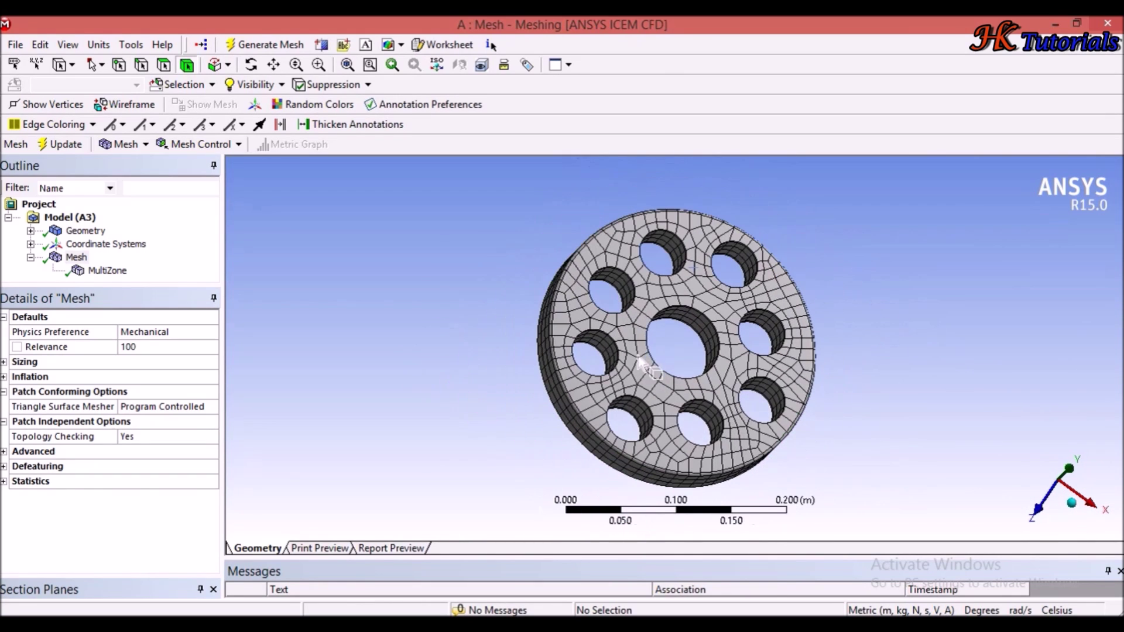
Set Relevance Center to Medium under Sizing and update the disc mesh.
click(8, 363)
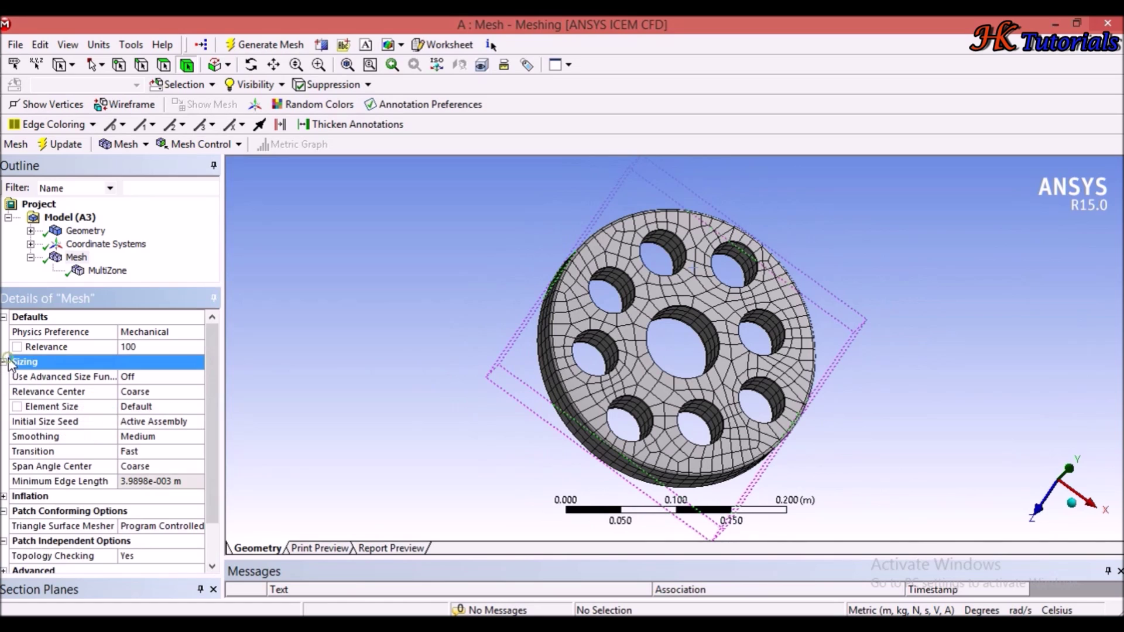
click(127, 397)
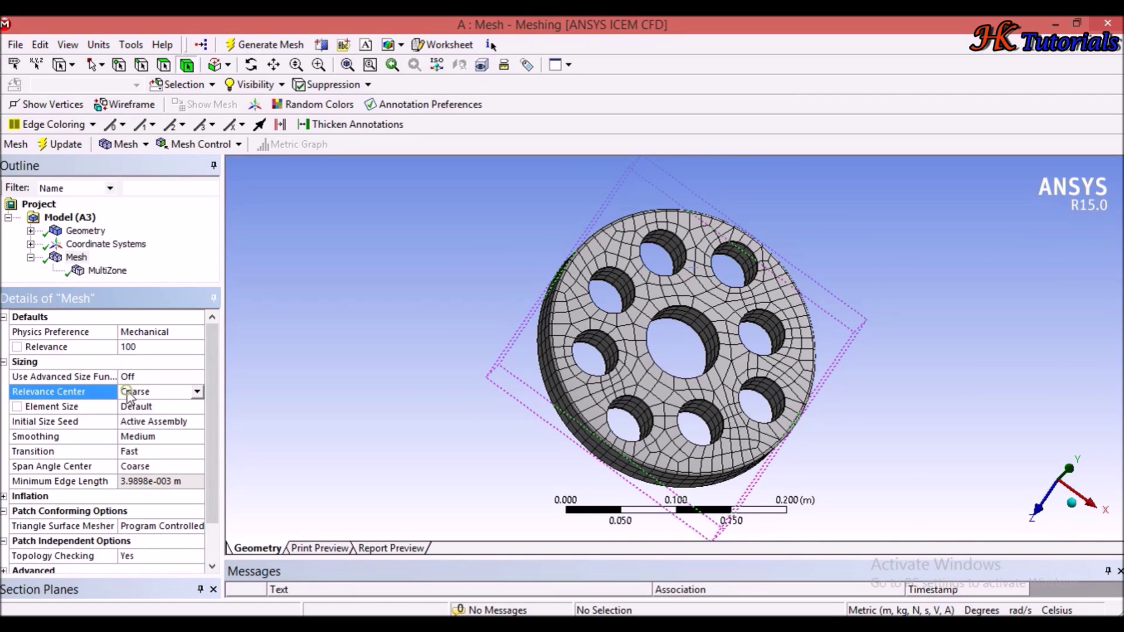
click(197, 392)
click(159, 417)
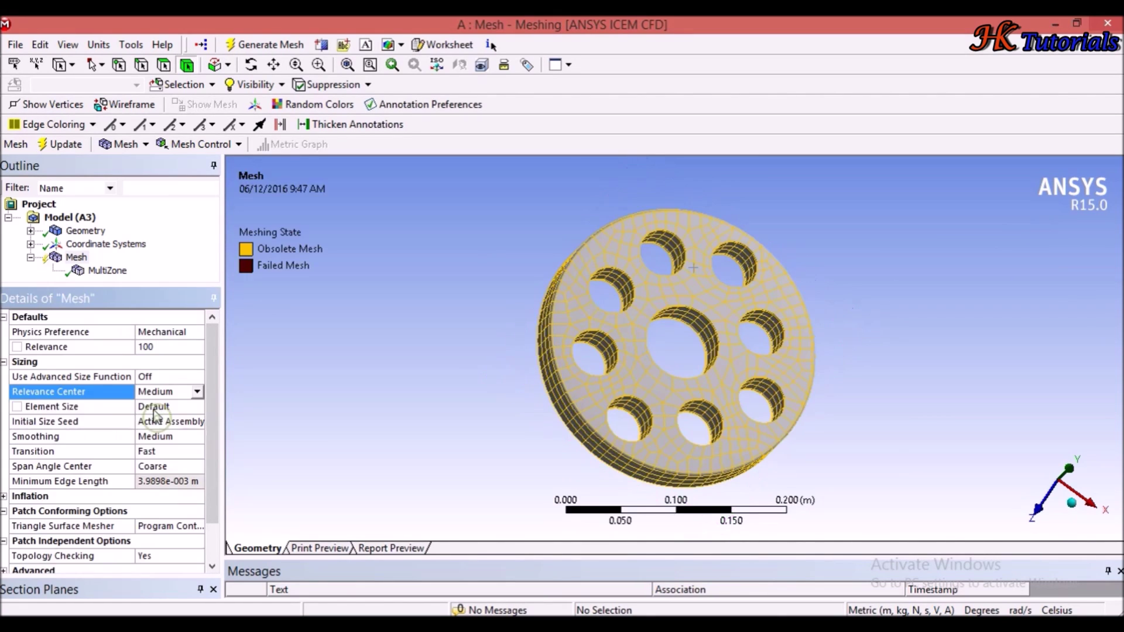
click(76, 258)
right_click(77, 257)
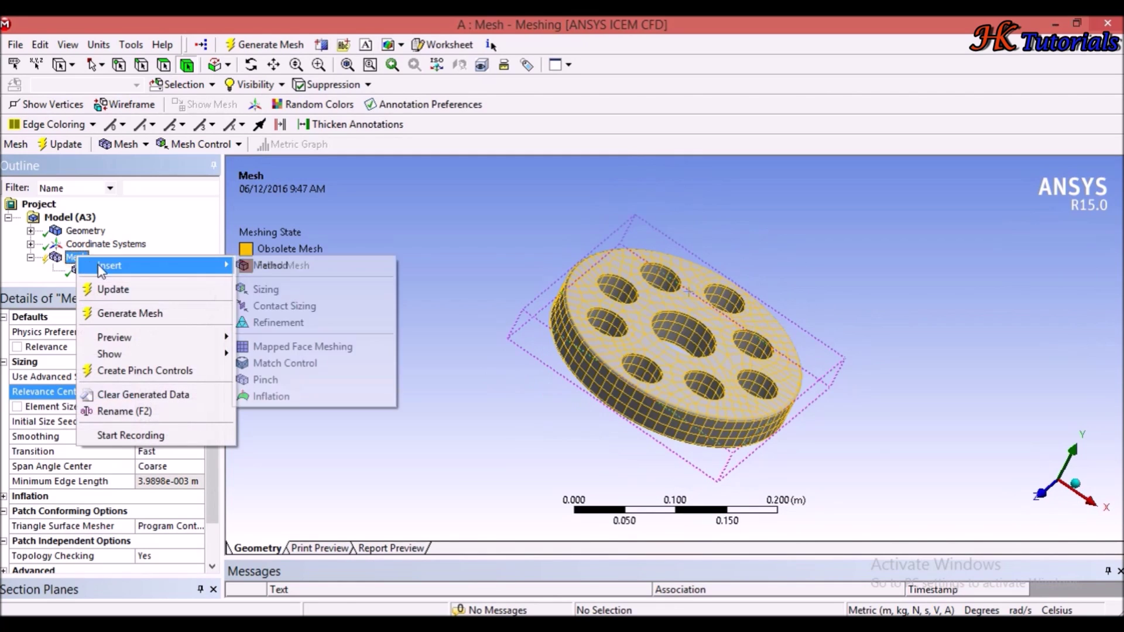
click(111, 287)
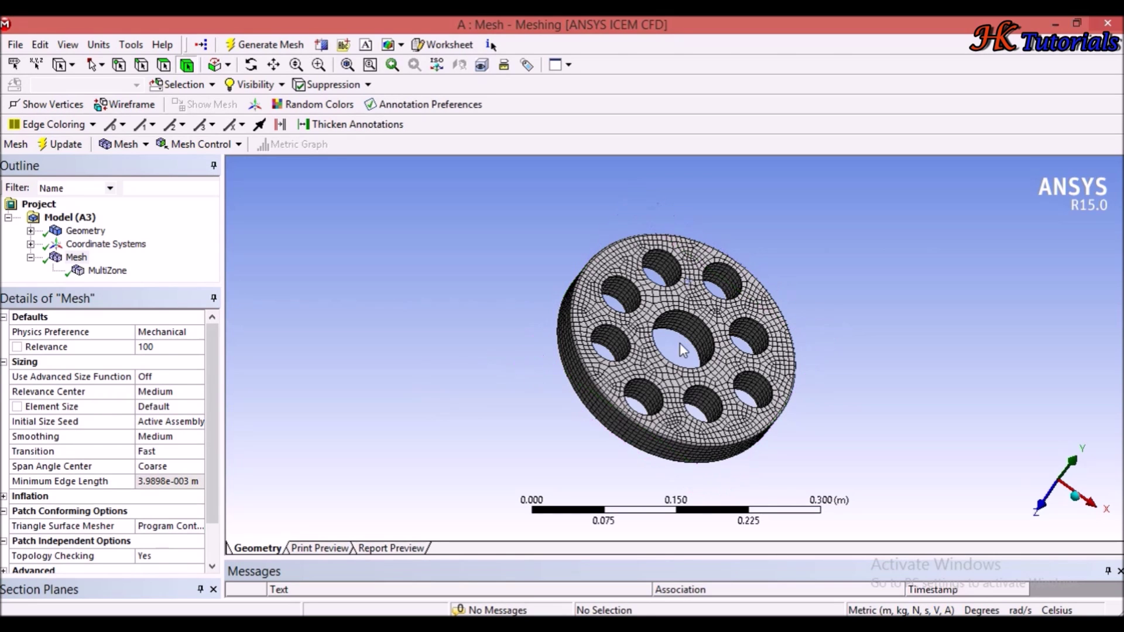
scroll(682, 360, up, 5)
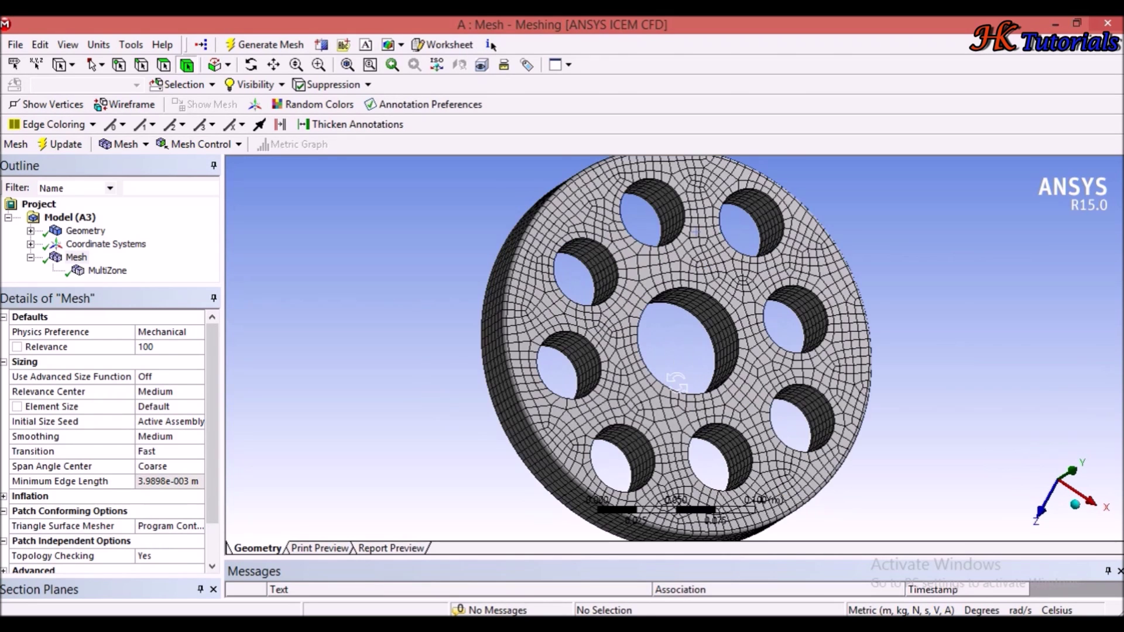
middle_drag(678, 382, 625, 363)
scroll(613, 325, up, 3)
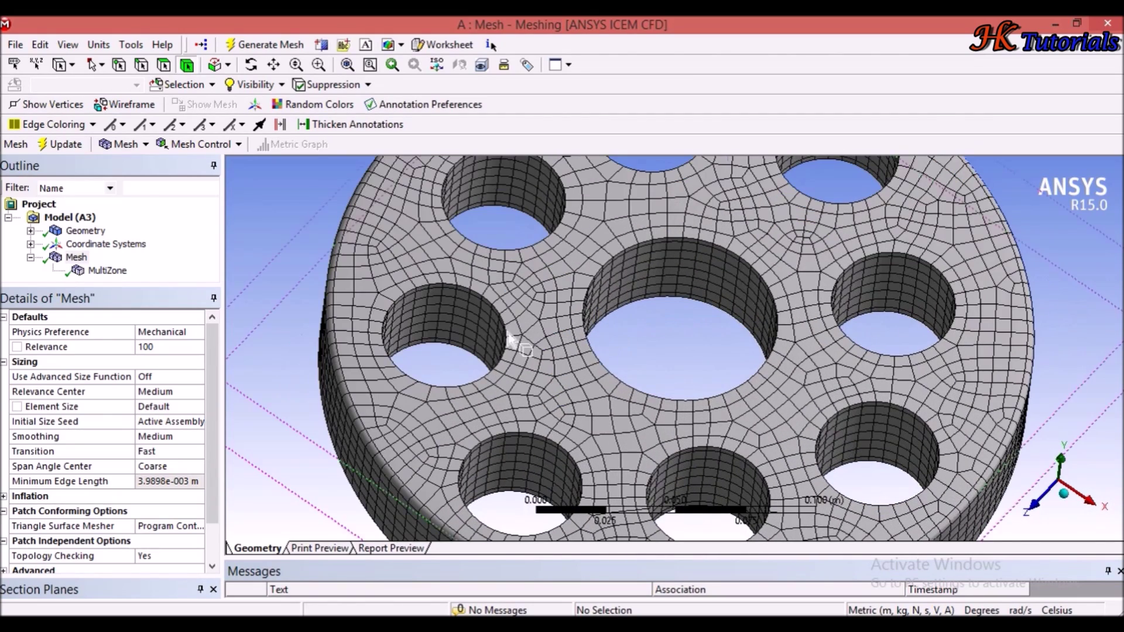
scroll(832, 375, down, 2)
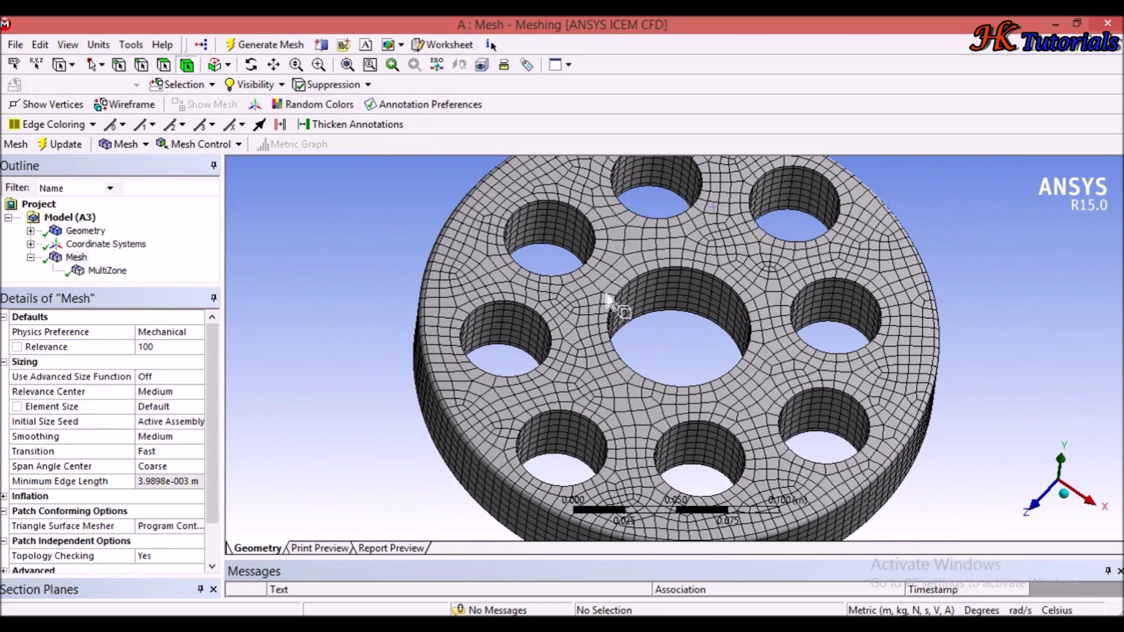
scroll(615, 311, down, 2)
scroll(623, 319, up, 2)
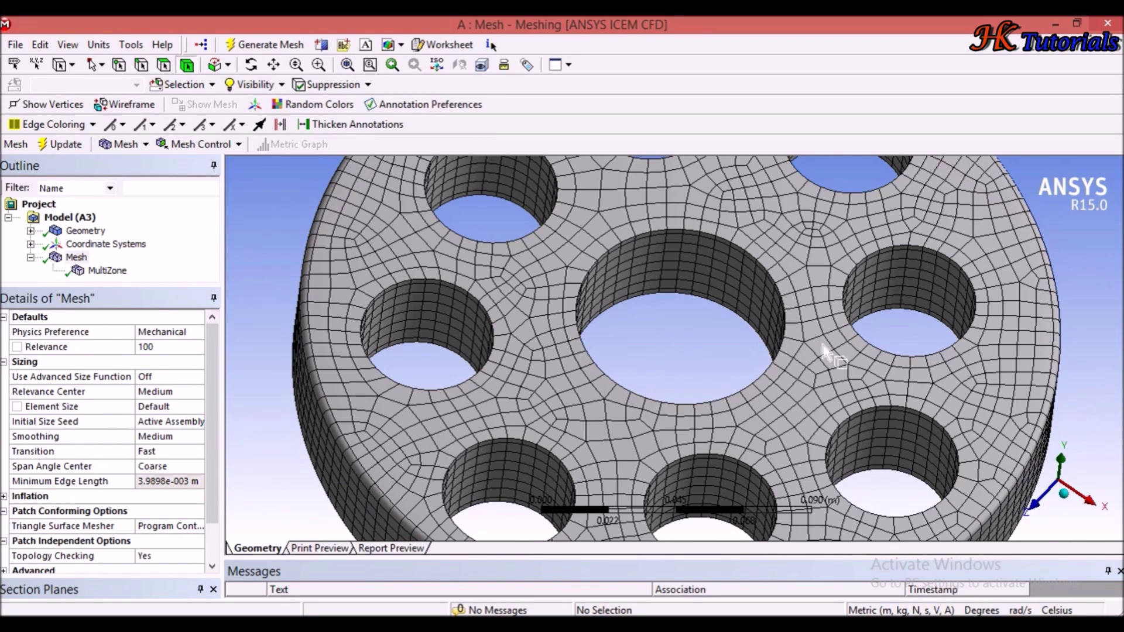
scroll(826, 360, down, 5)
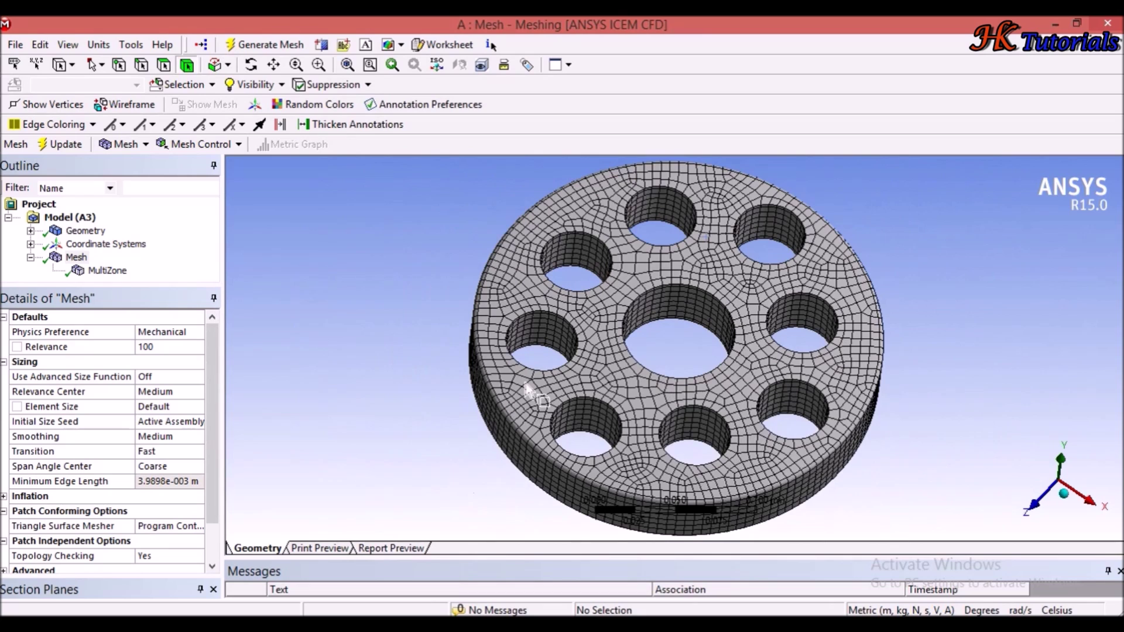
middle_drag(590, 397, 603, 358)
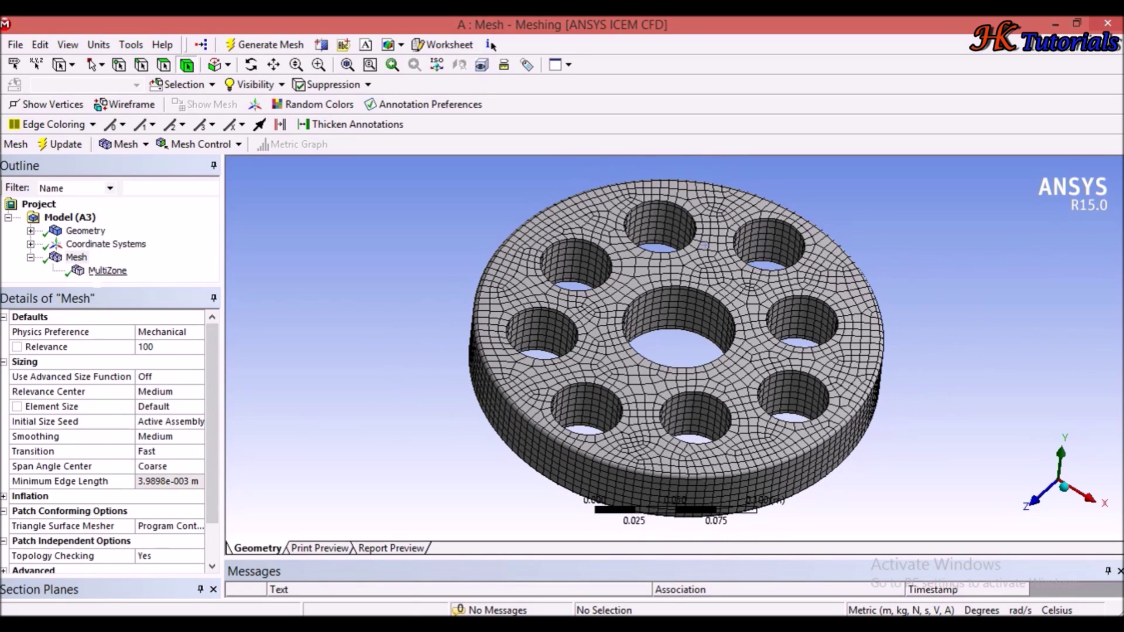
click(107, 270)
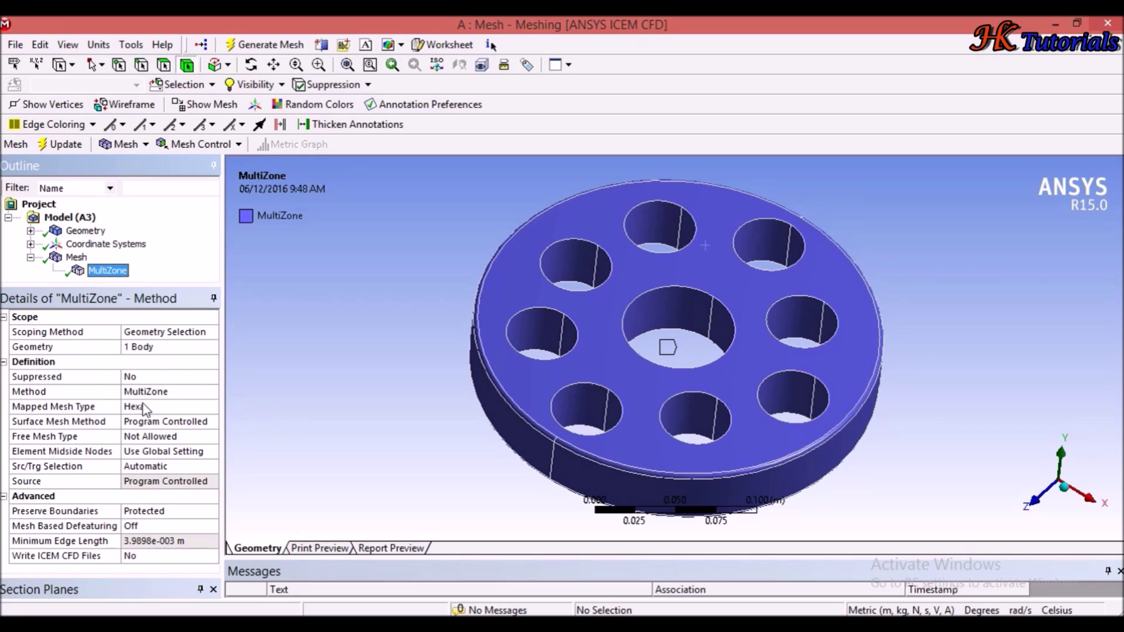
Change the MultiZone Mapped Mesh Type from Hexa to Prism and update the mesh.
click(147, 407)
click(212, 407)
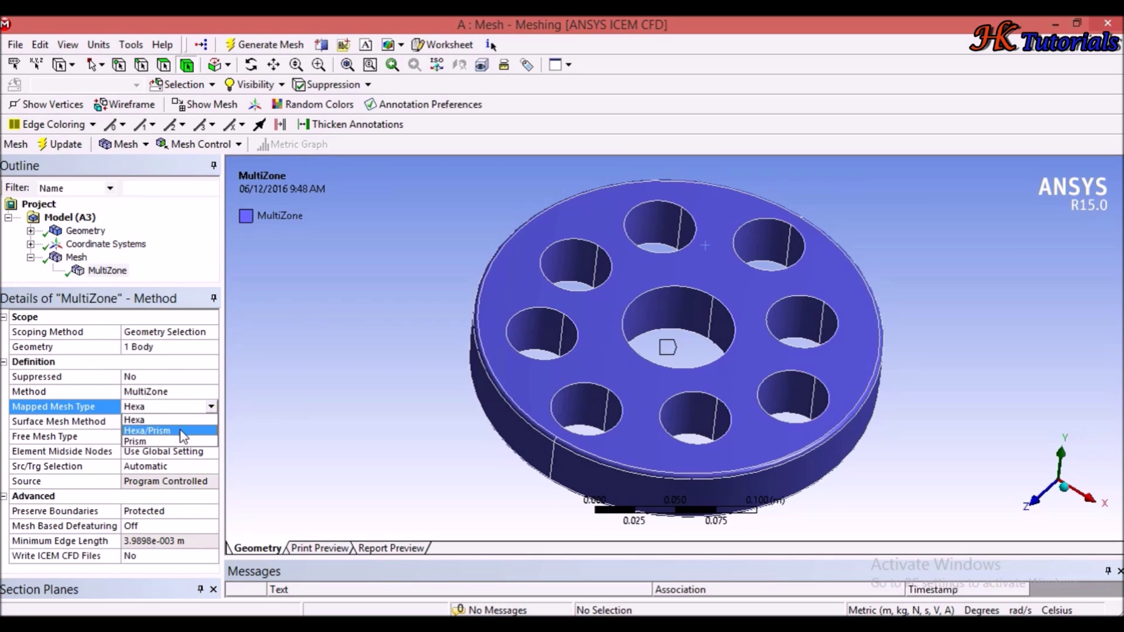
click(178, 443)
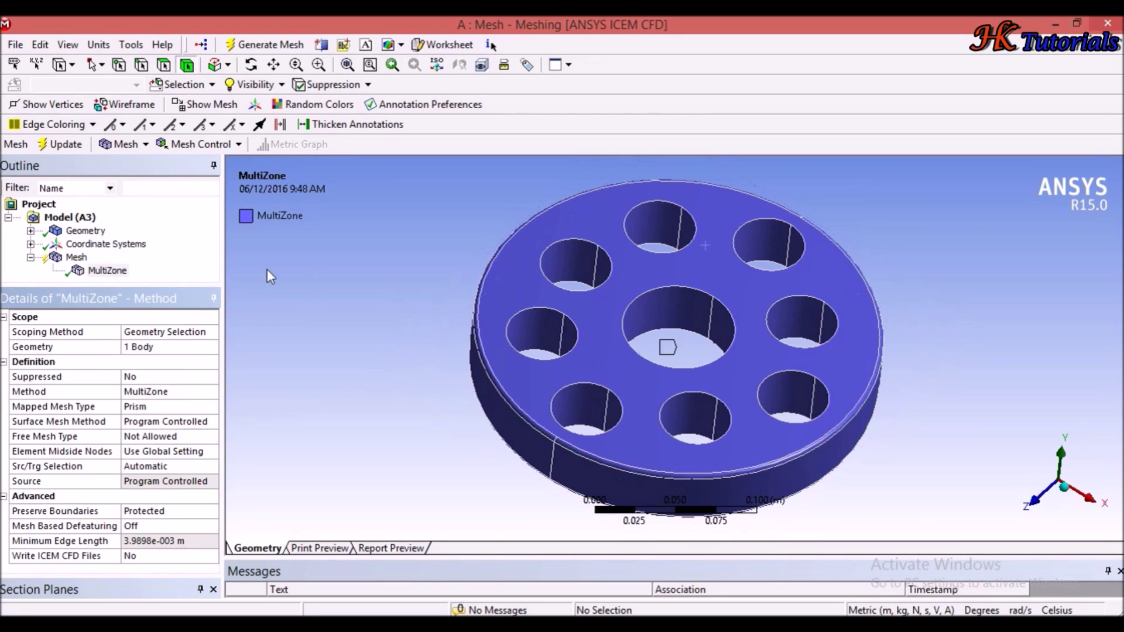
right_click(77, 257)
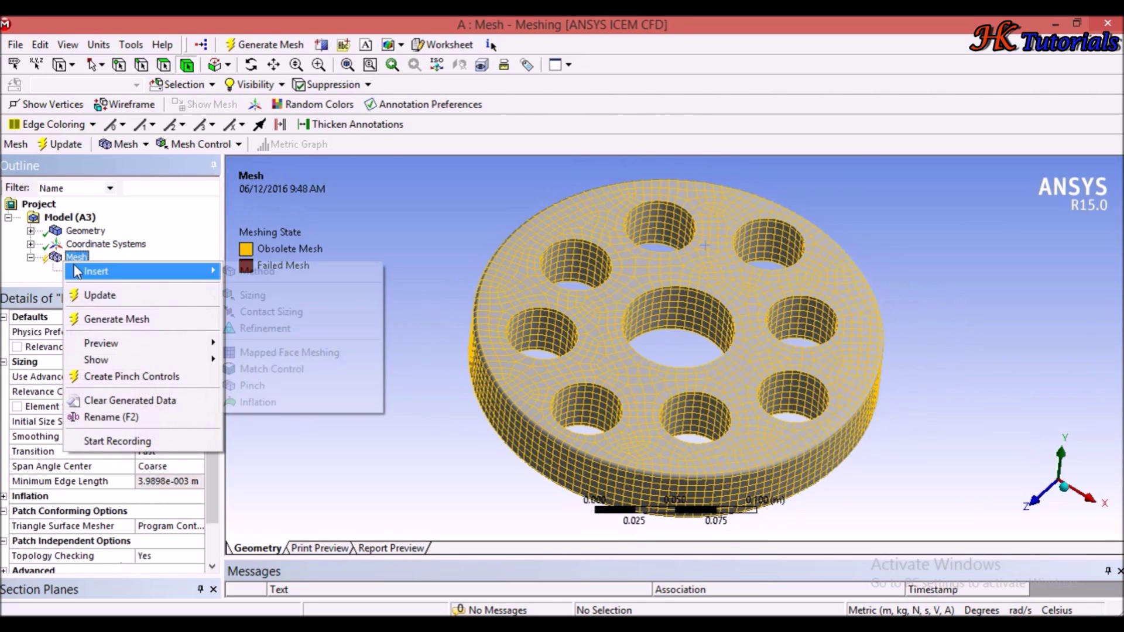
click(97, 294)
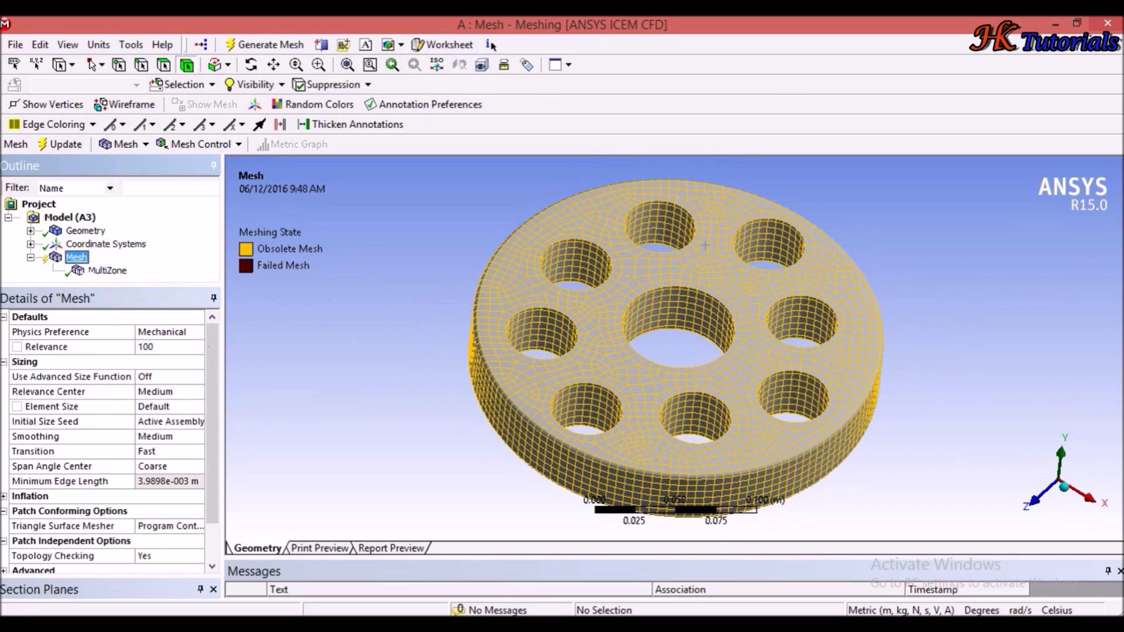
right_click(82, 257)
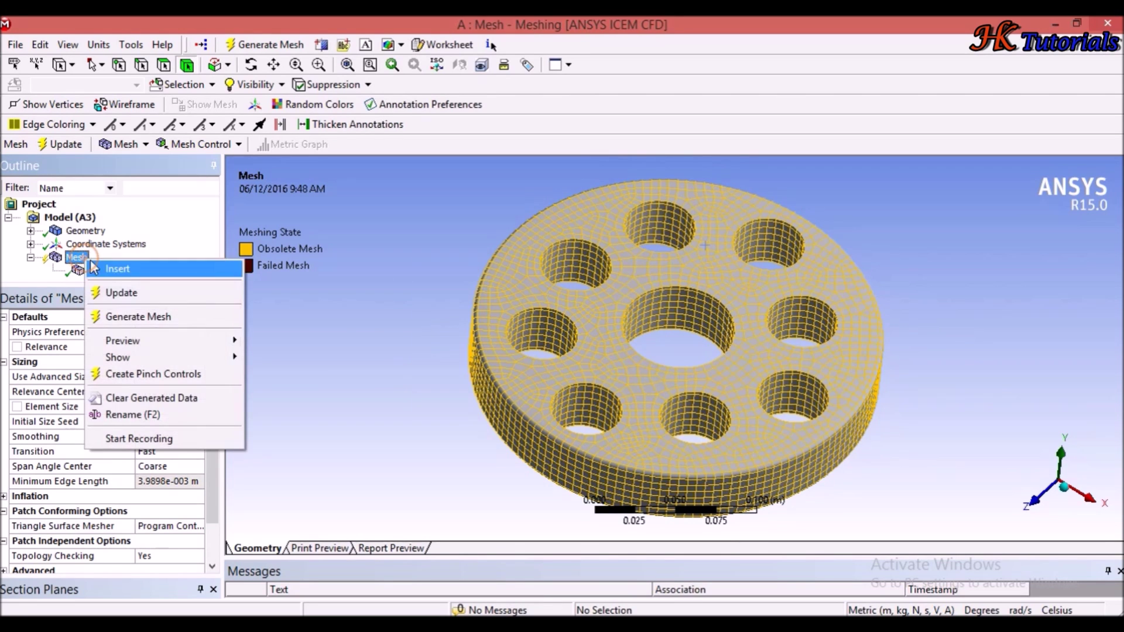
Generate the prism mesh and orbit to view its triangular top faces.
click(132, 316)
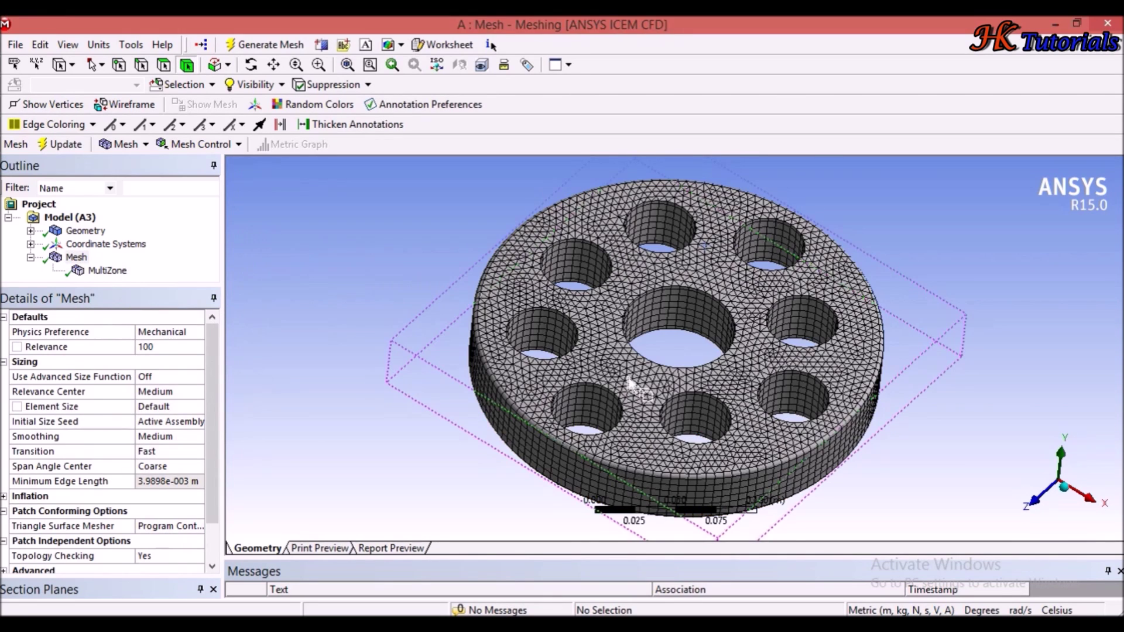
middle_drag(626, 377, 638, 404)
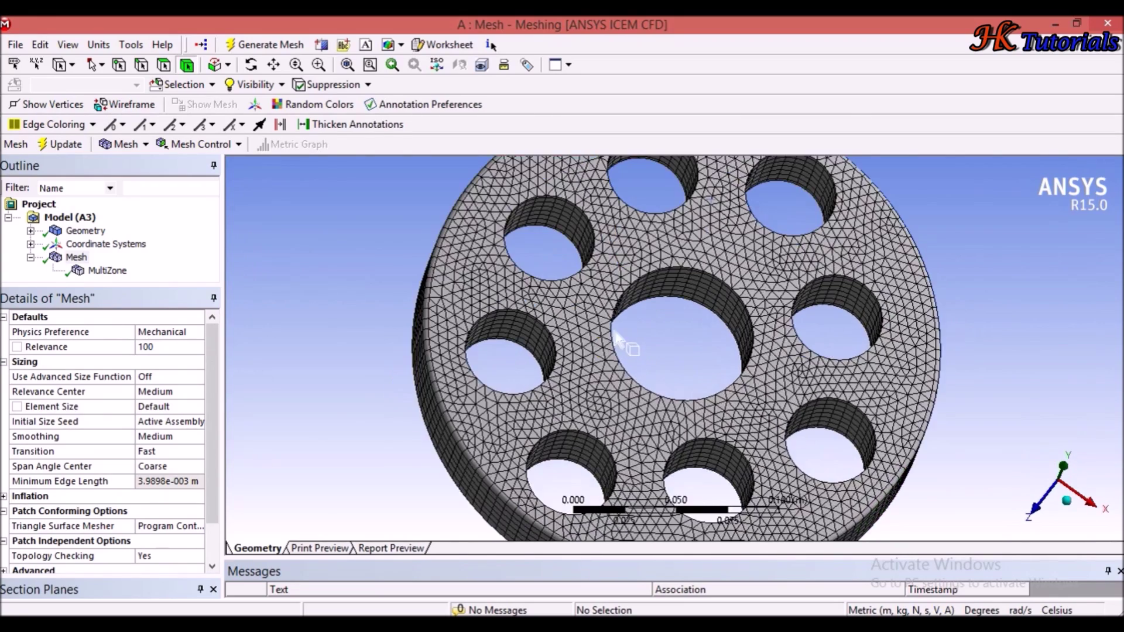
scroll(619, 340, up, 5)
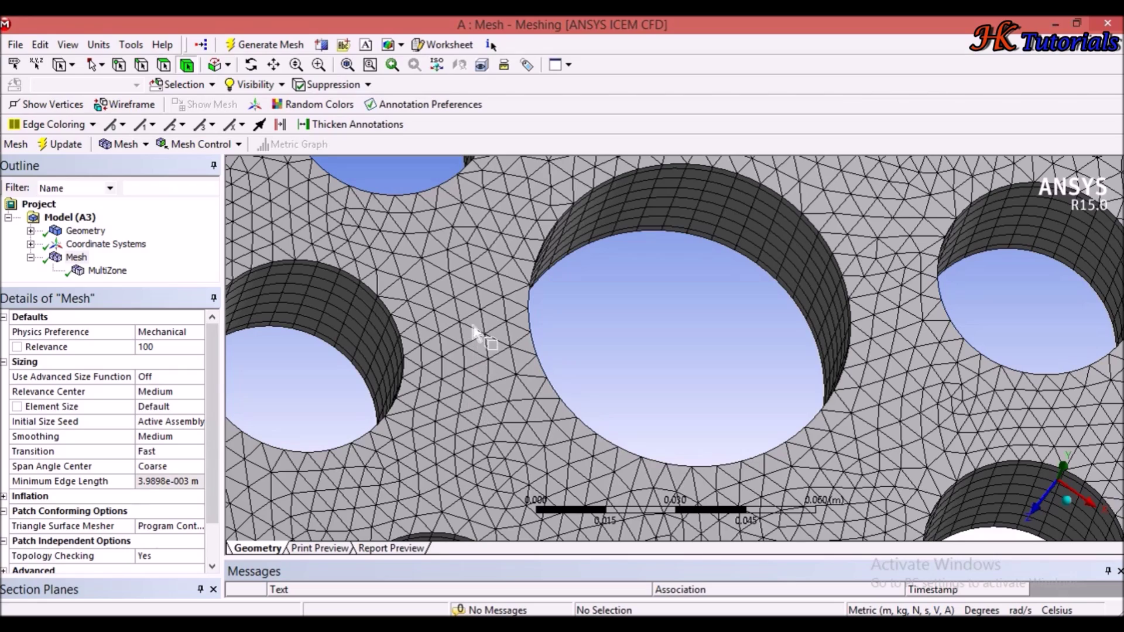
scroll(419, 306, down, 8)
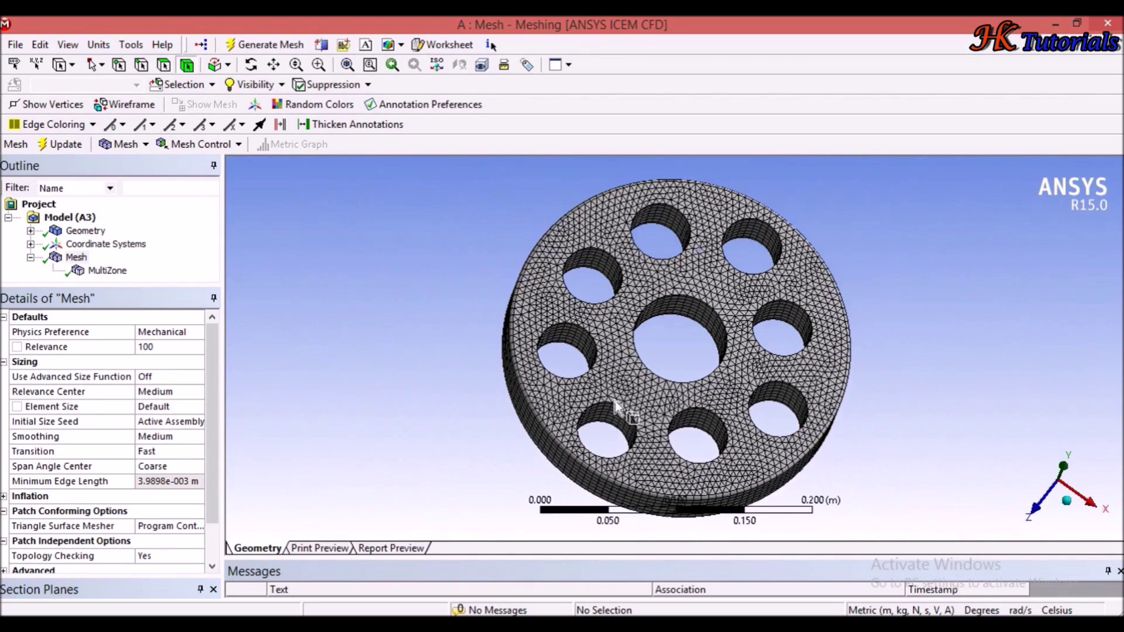
middle_drag(615, 406, 556, 371)
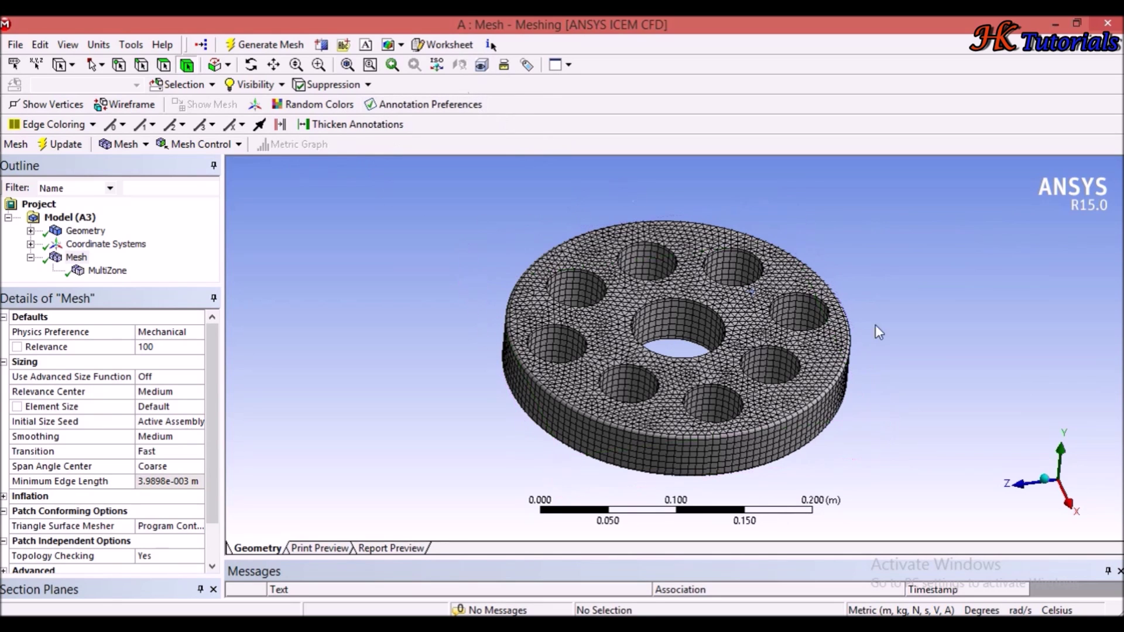
View the prism-meshed disc edge-on from the front, then face-on.
key(1)
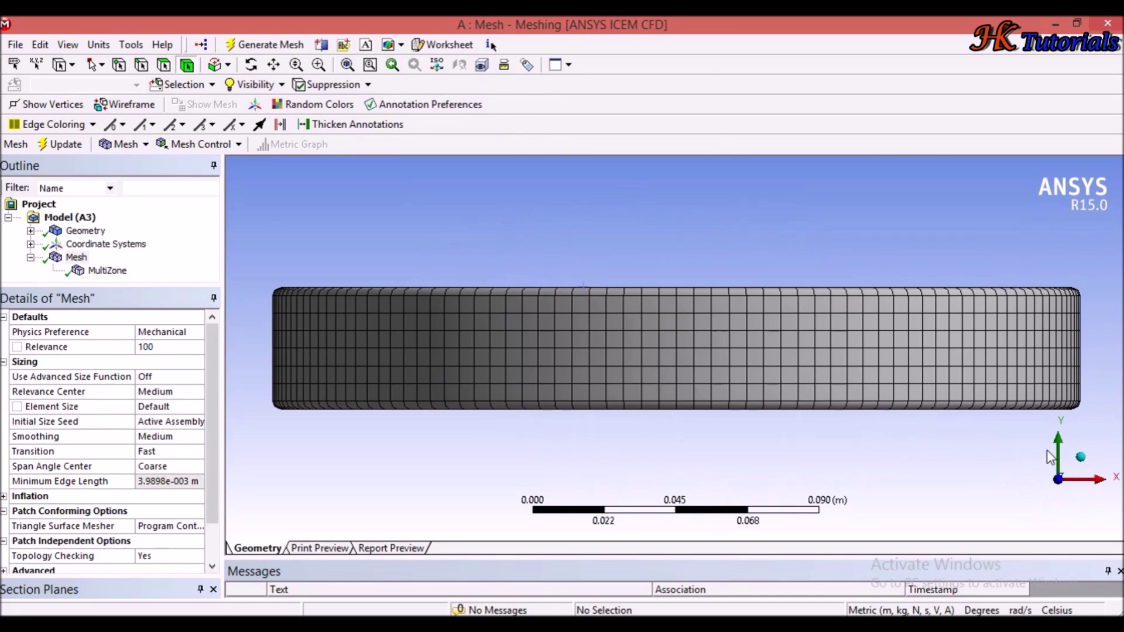
click(1060, 462)
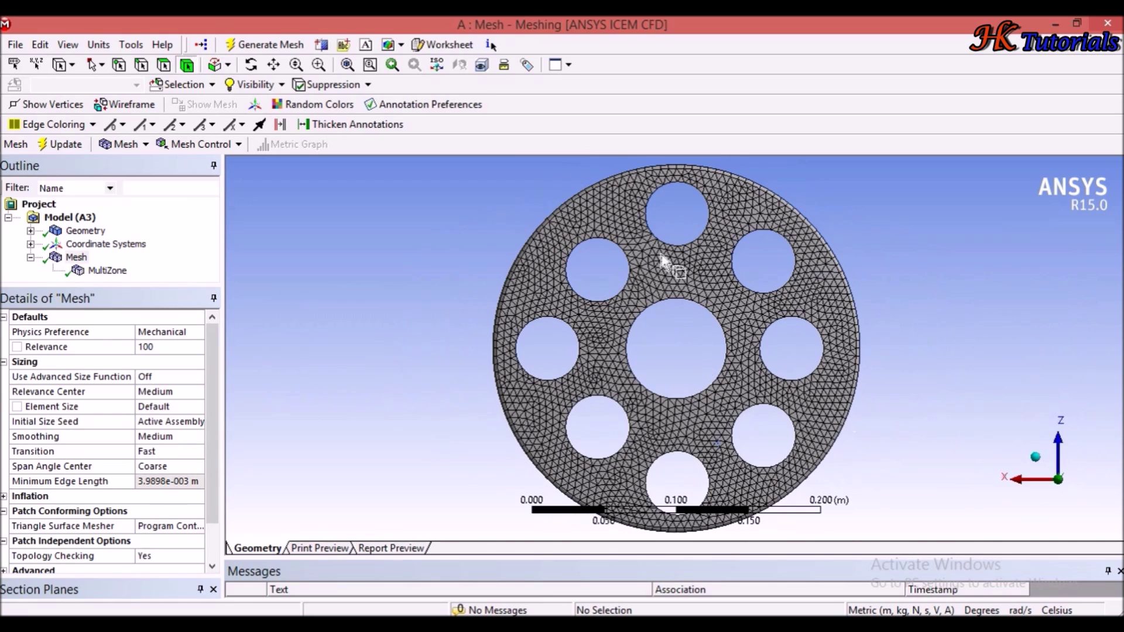
scroll(663, 325, up, 3)
scroll(707, 366, down, 2)
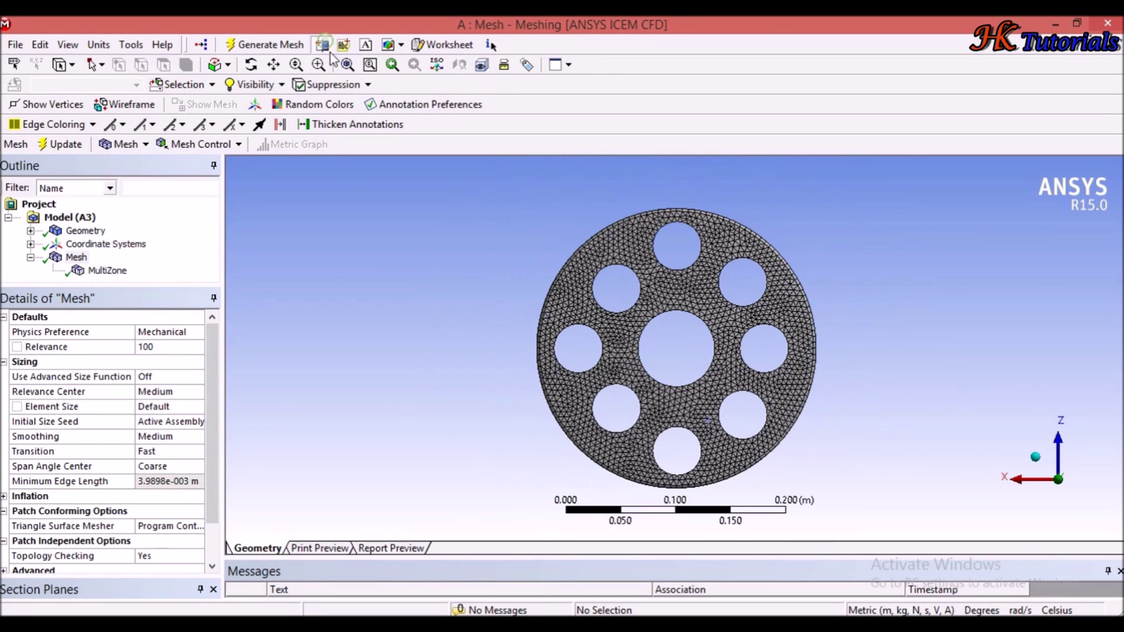
Slice the prism-meshed disc with Section Plane 1, zoom into the cut, and list the section planes.
click(252, 65)
drag(676, 188, 601, 333)
scroll(657, 325, up, 3)
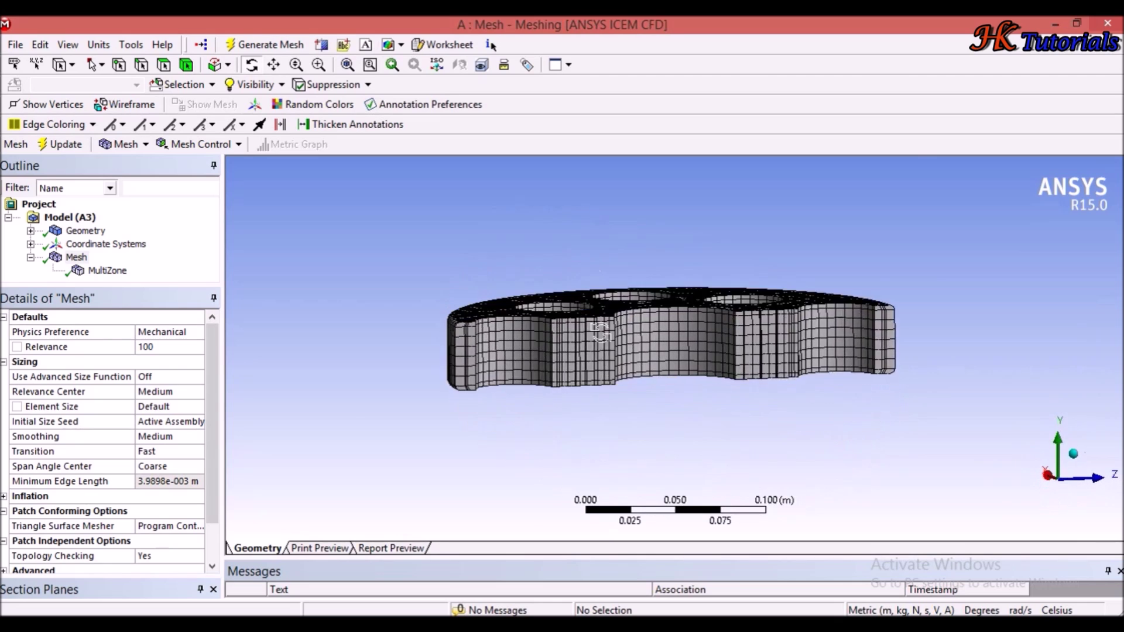
scroll(601, 333, up, 5)
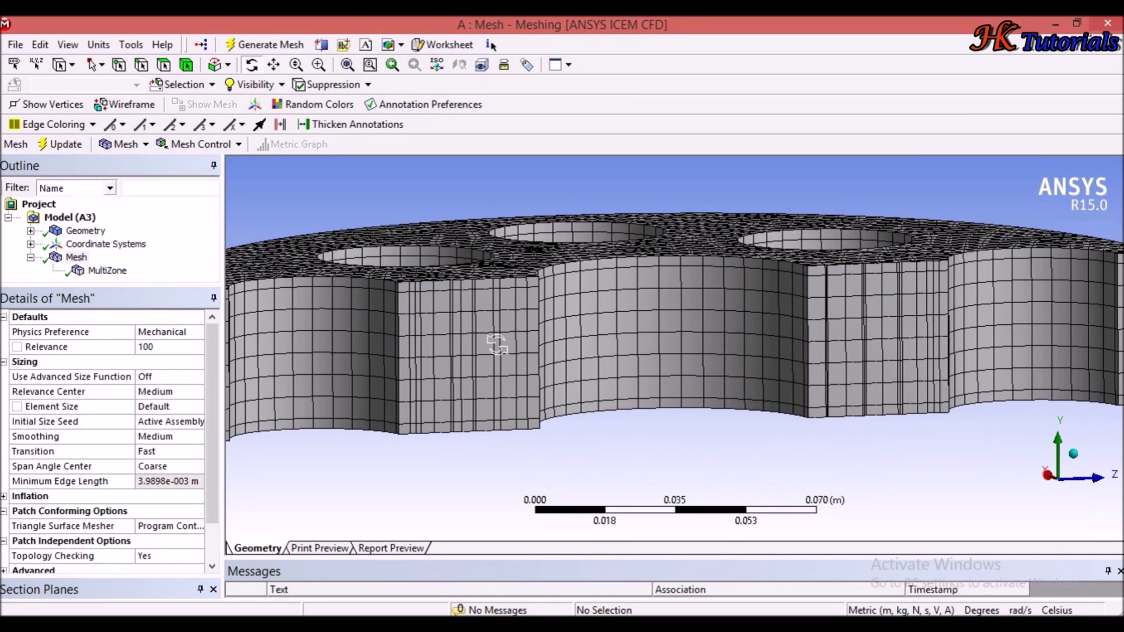
click(117, 589)
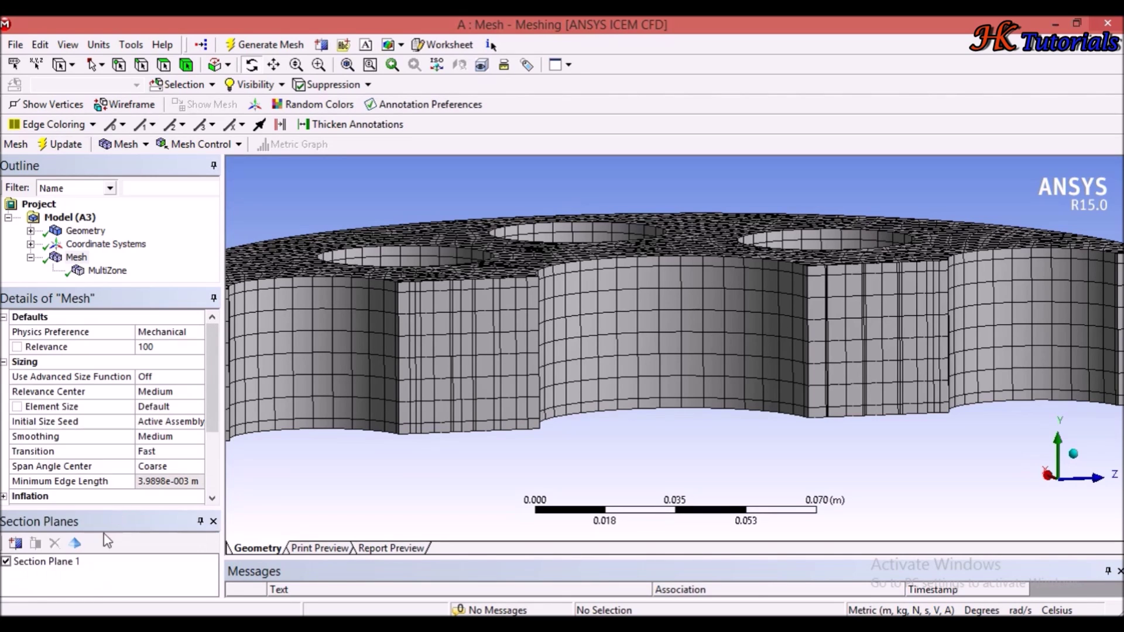
Display whole elements at Section Plane 1 and orbit to inspect the stacked prism layers through the disc.
click(75, 543)
drag(557, 409, 387, 416)
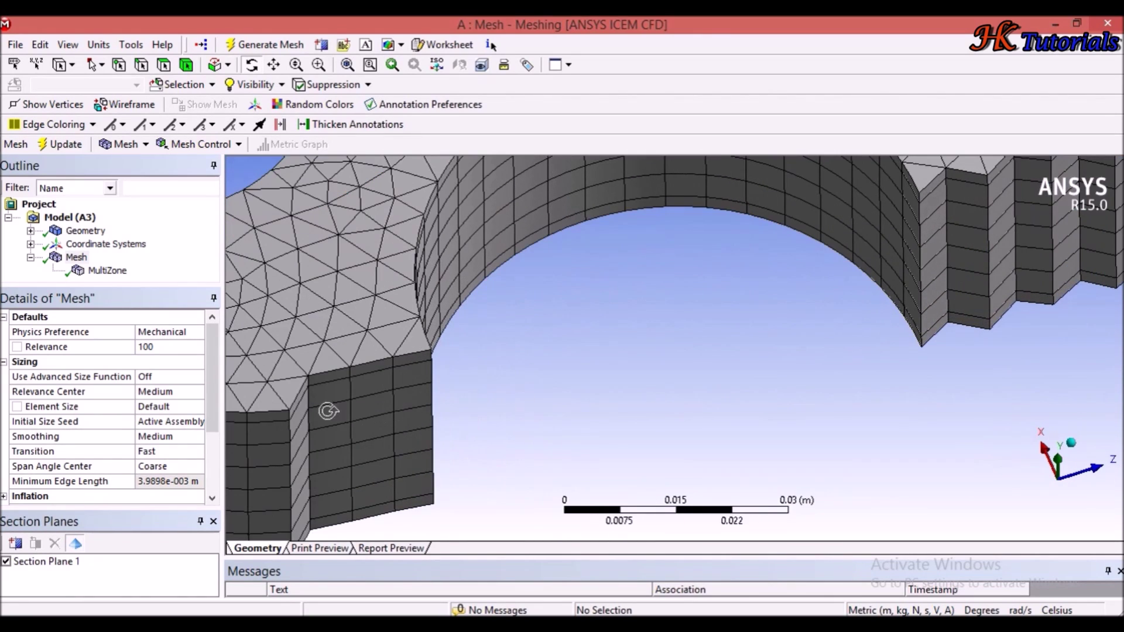
drag(310, 413, 688, 319)
scroll(677, 331, down, 2)
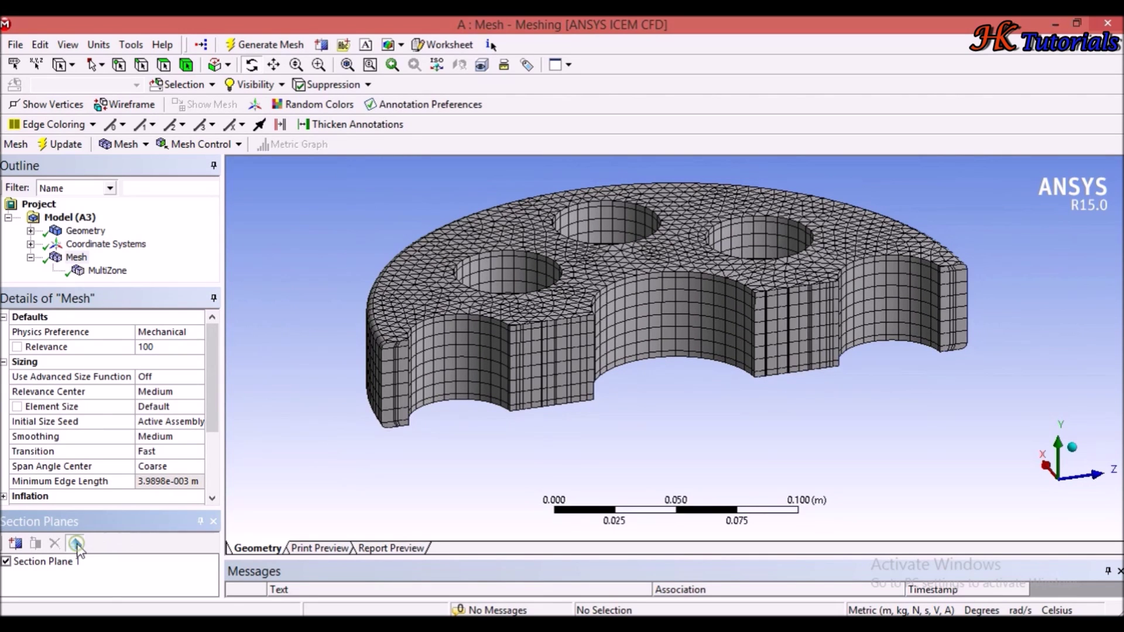
middle_drag(585, 410, 595, 434)
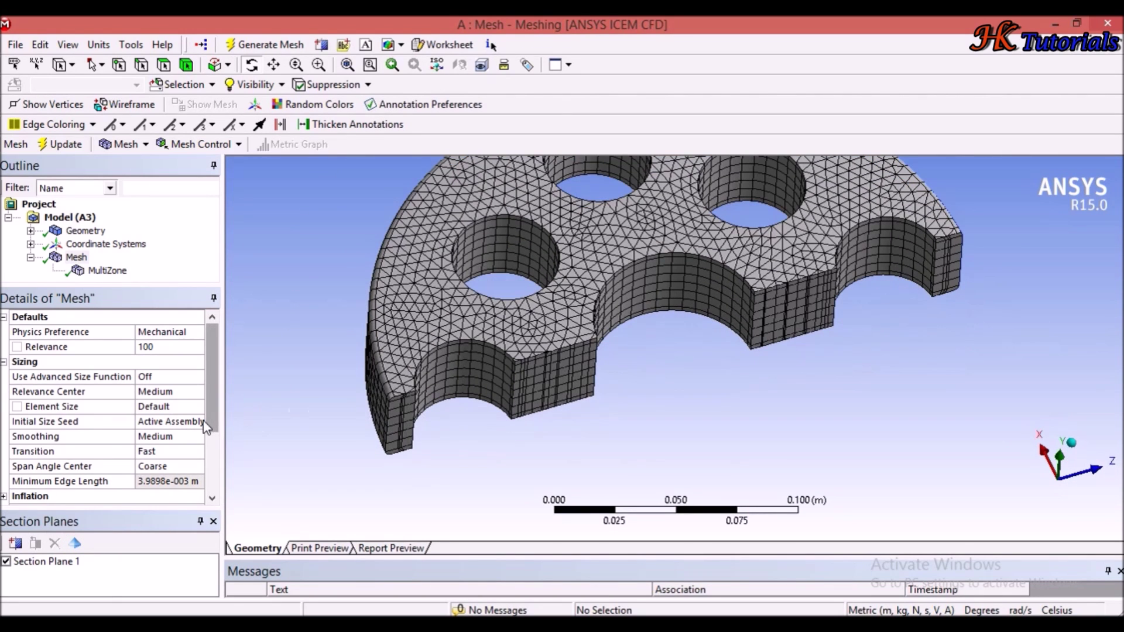
mouse_move(206, 420)
mouse_down()
mouse_move(207, 453)
mouse_move(199, 430)
mouse_up()
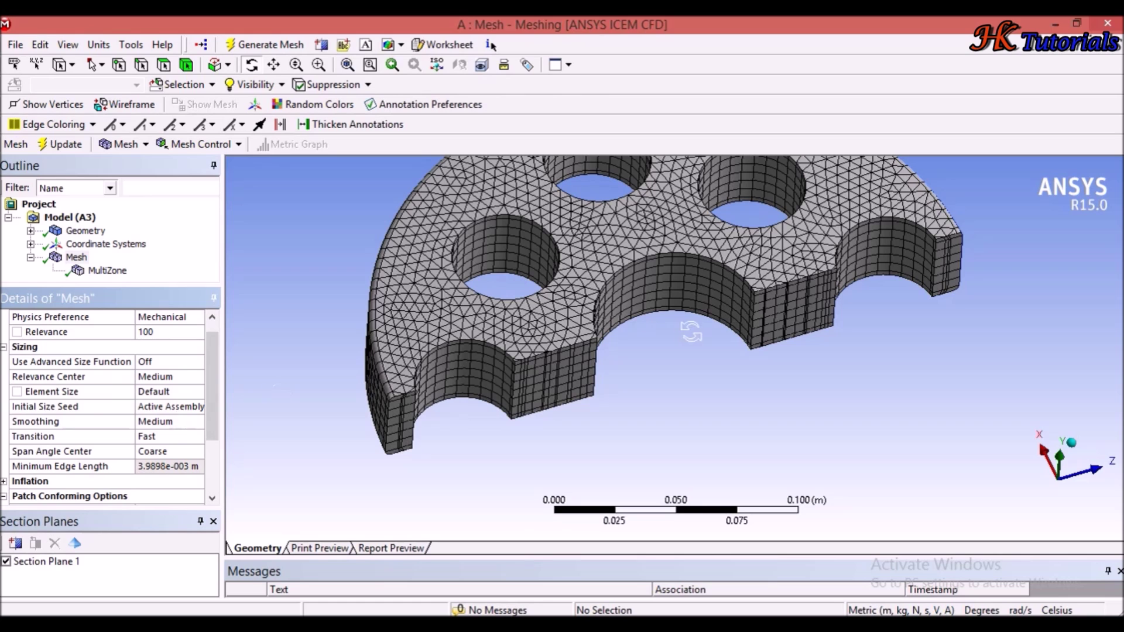
drag(692, 332, 580, 378)
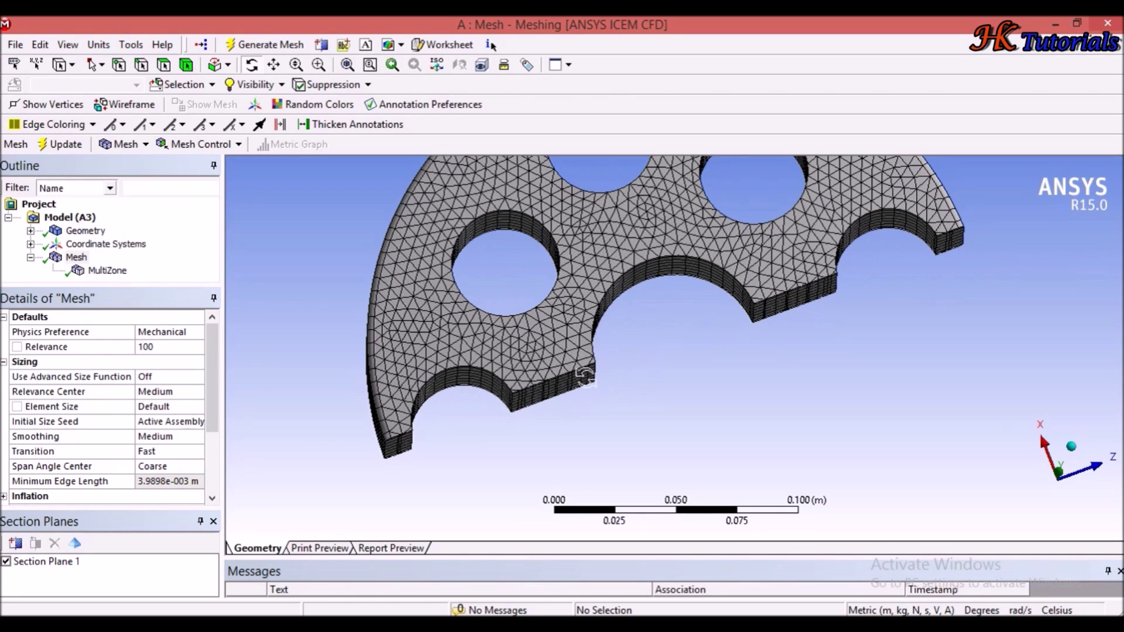